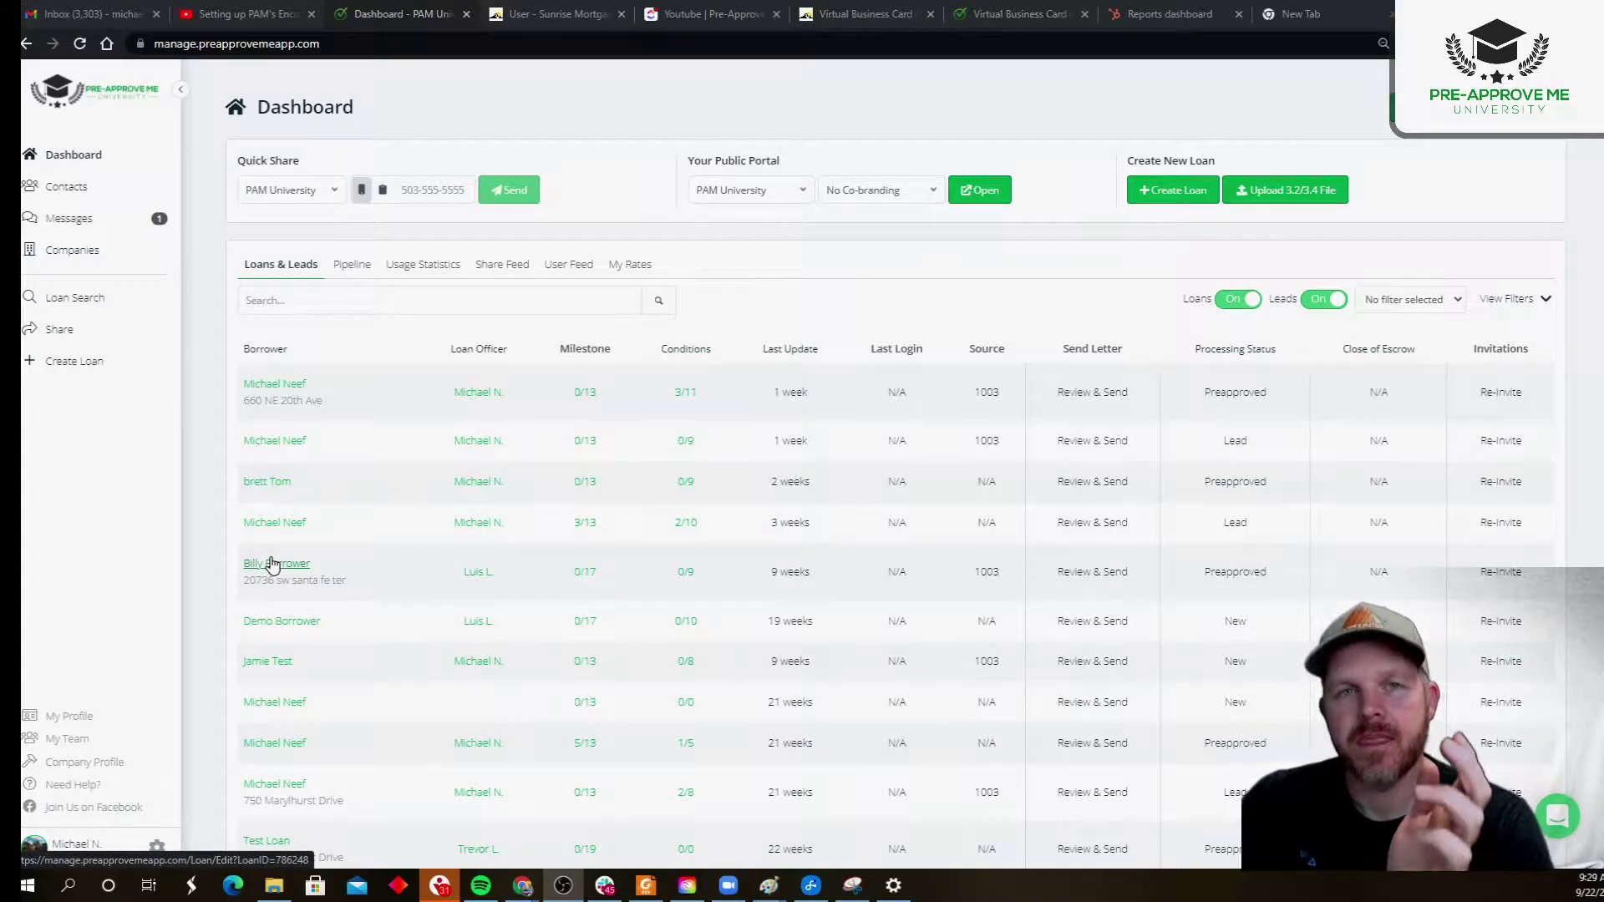
# Step: Go to Company Profile > Integrations and open the Encompass loan sync configuration
pyautogui.click(79, 762)
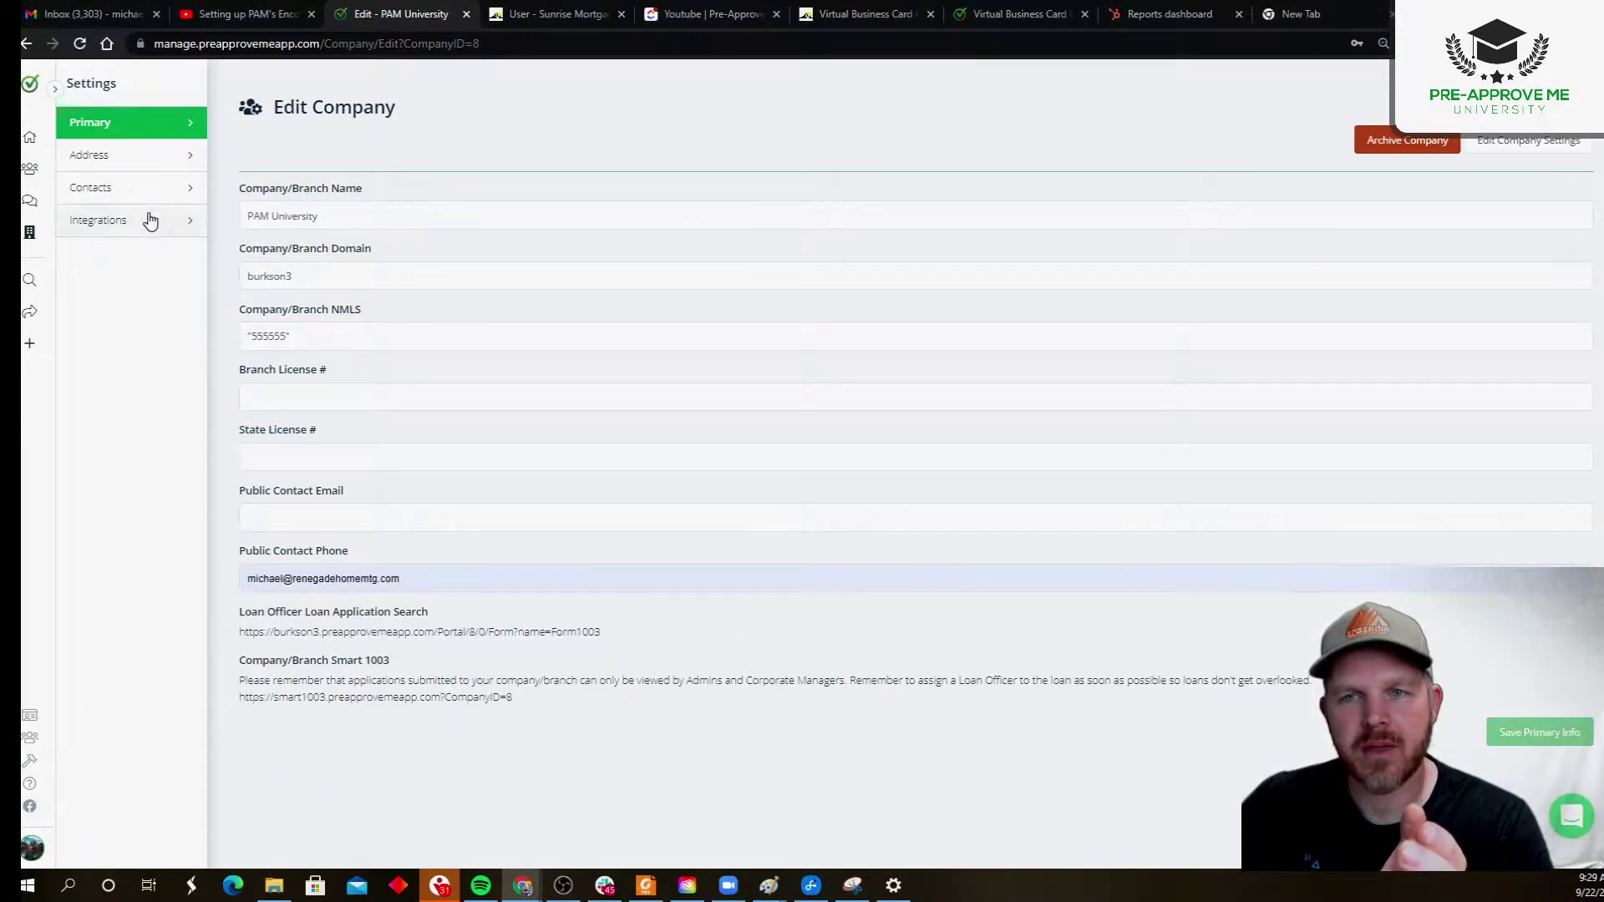
pyautogui.click(120, 237)
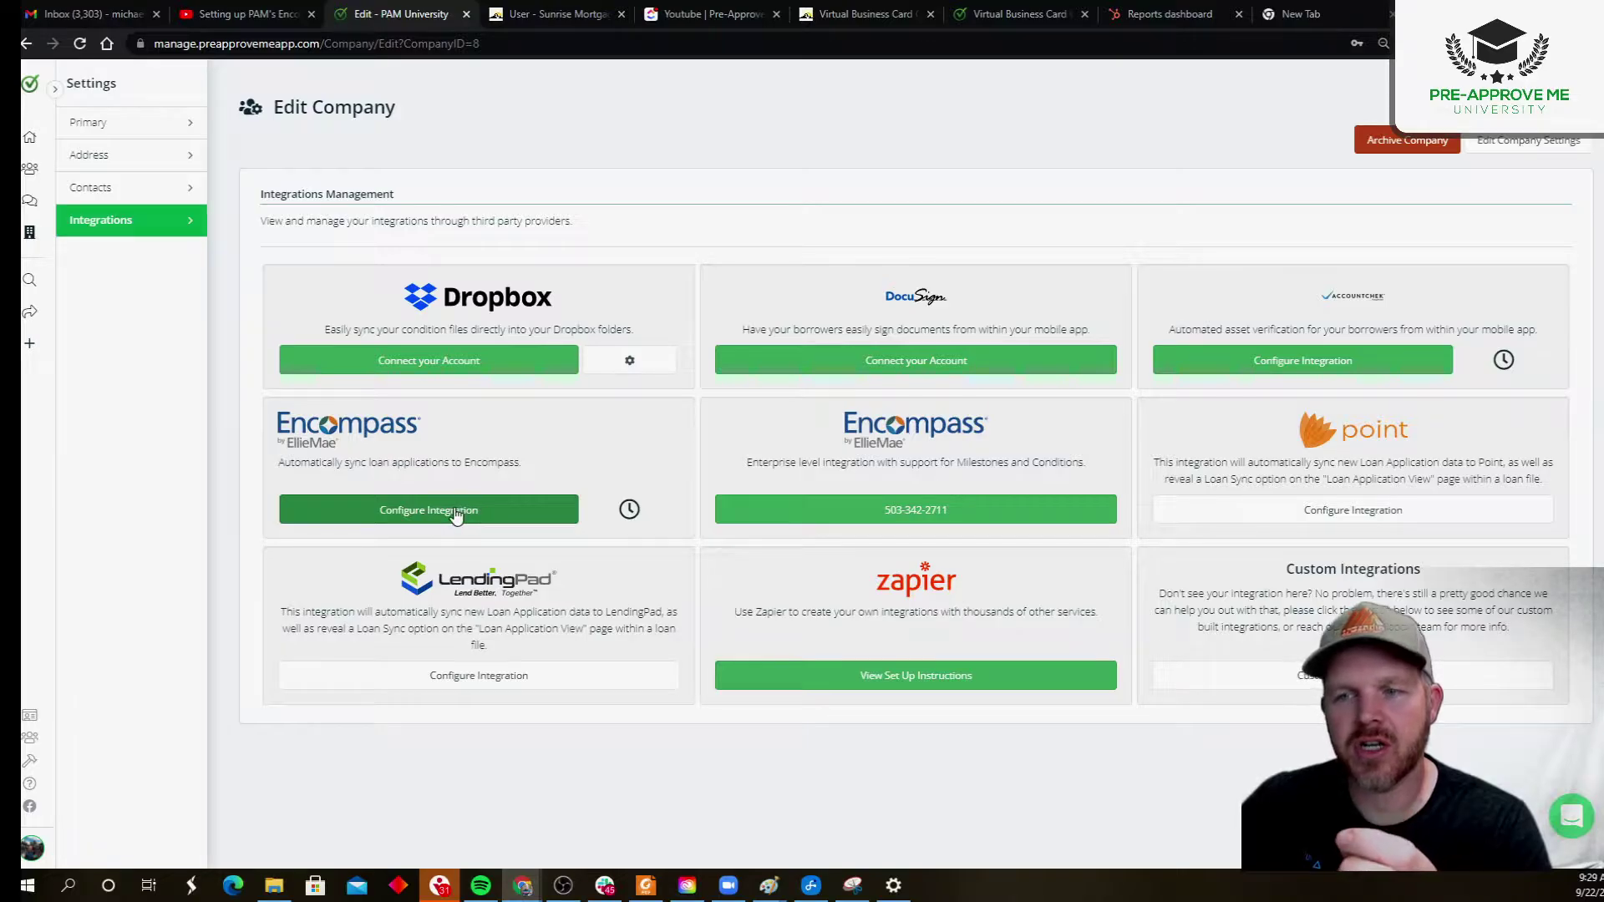
pyautogui.moveTo(277, 464); pyautogui.dragTo(524, 473)
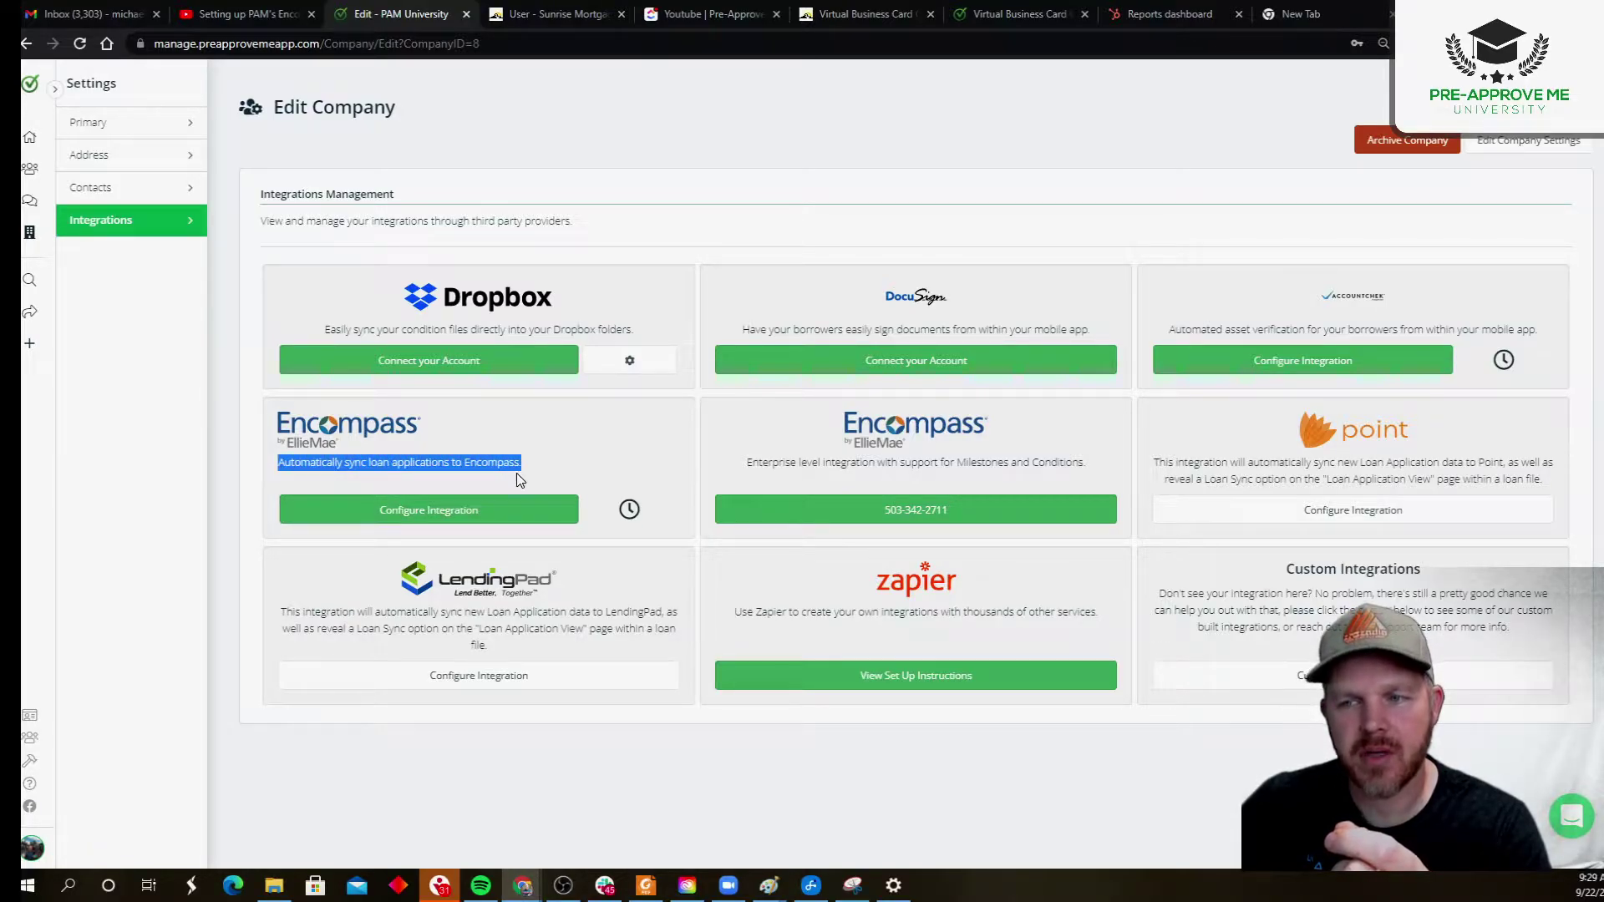
pyautogui.click(484, 510)
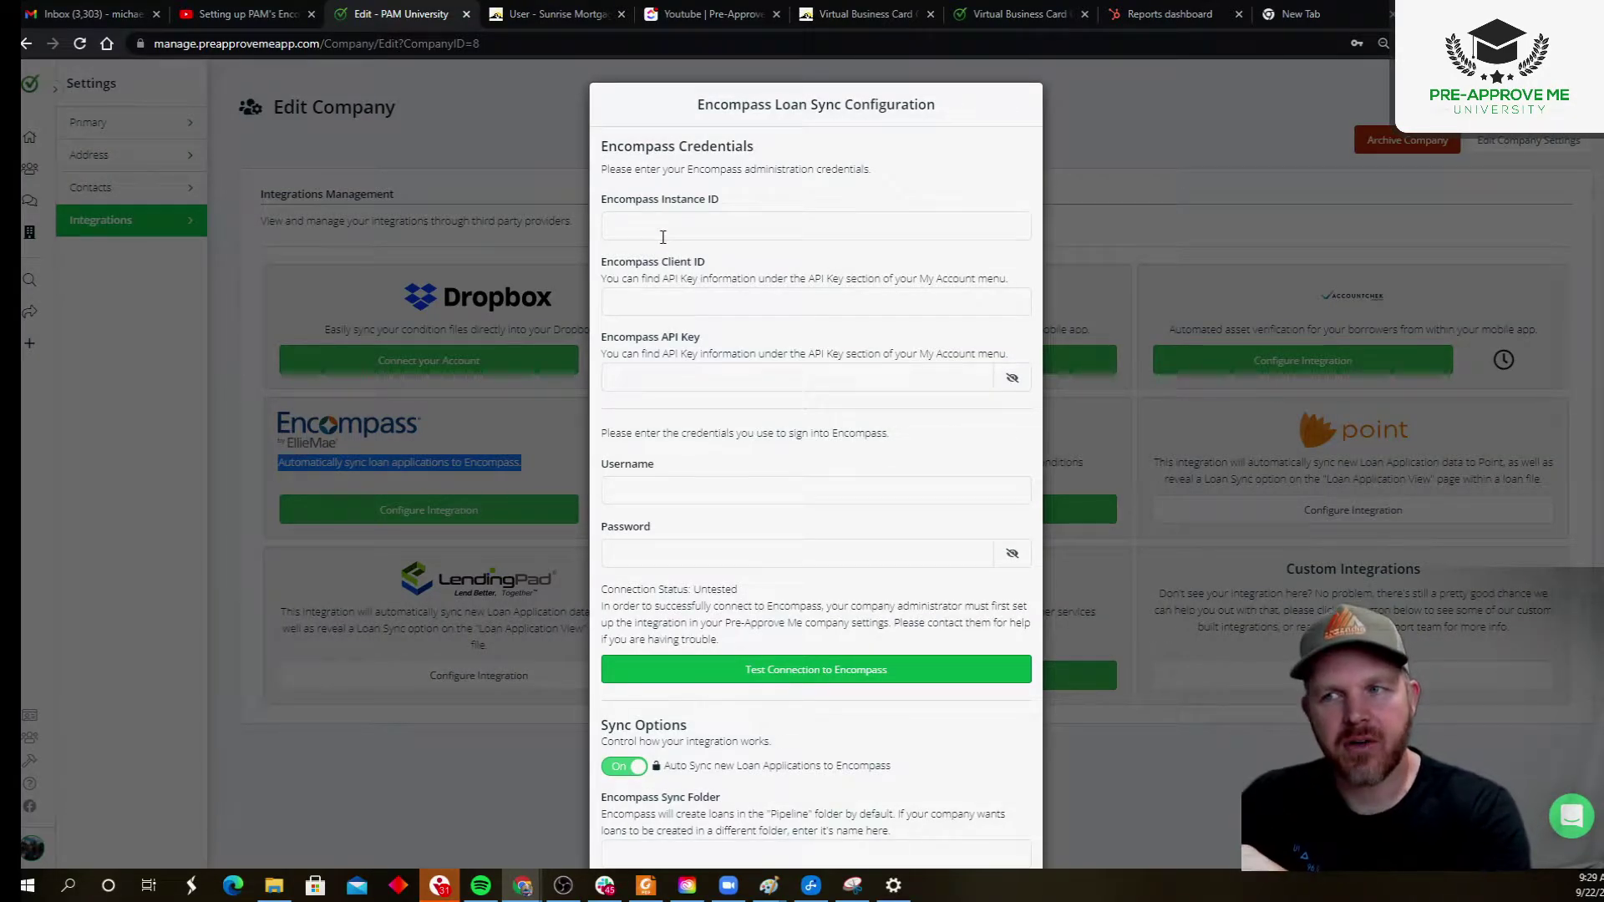
pyautogui.click(663, 237)
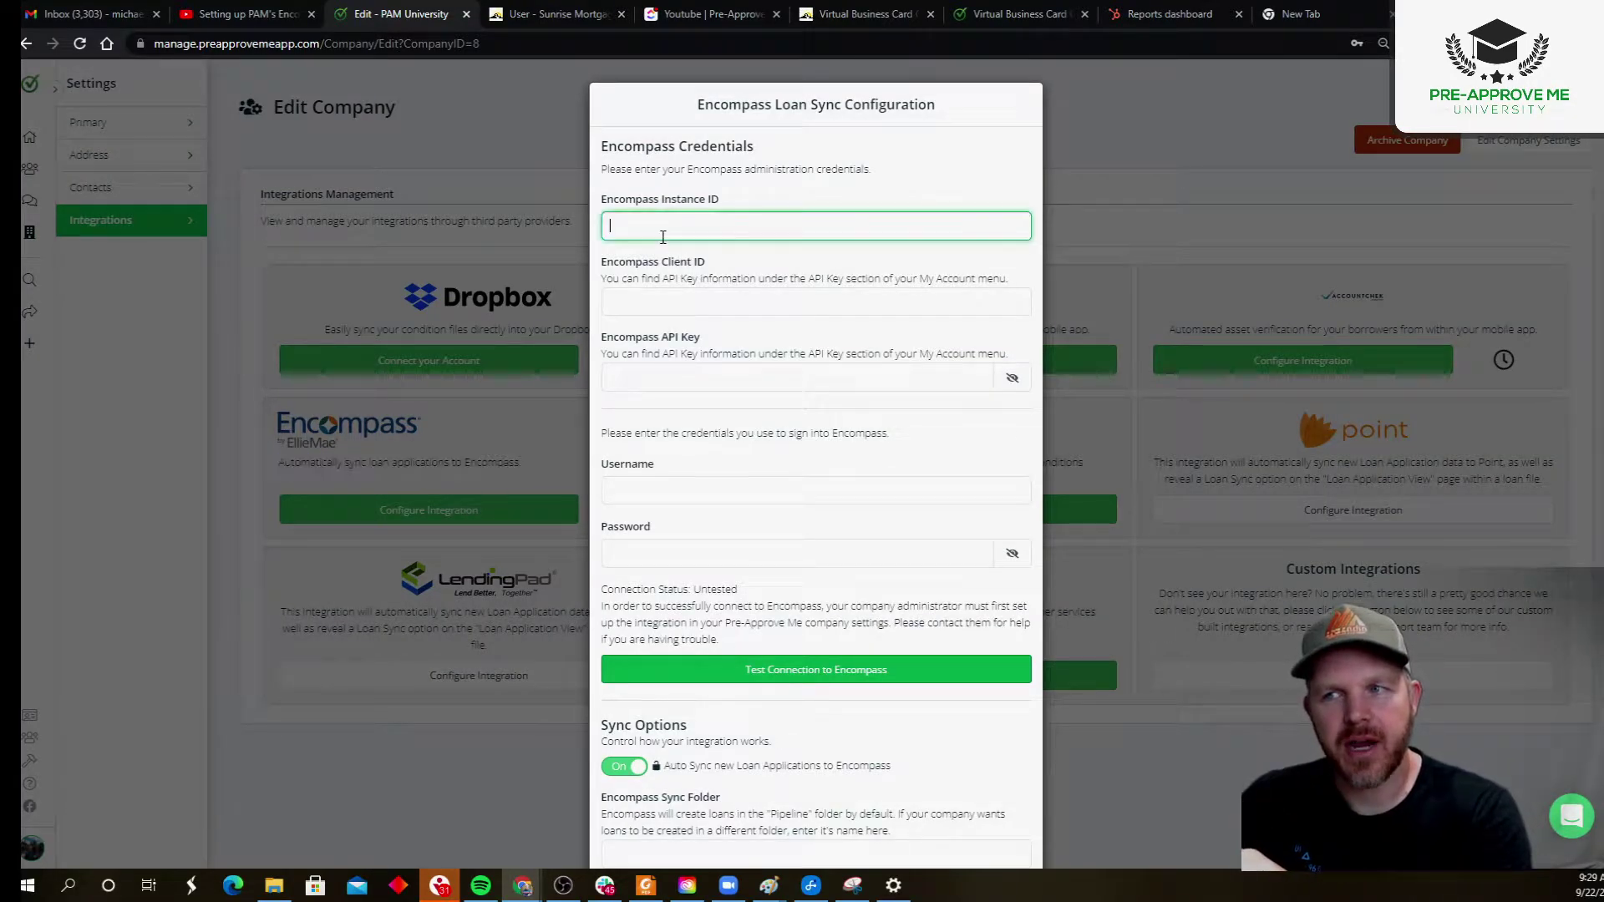
pyautogui.click(638, 308)
pyautogui.click(641, 377)
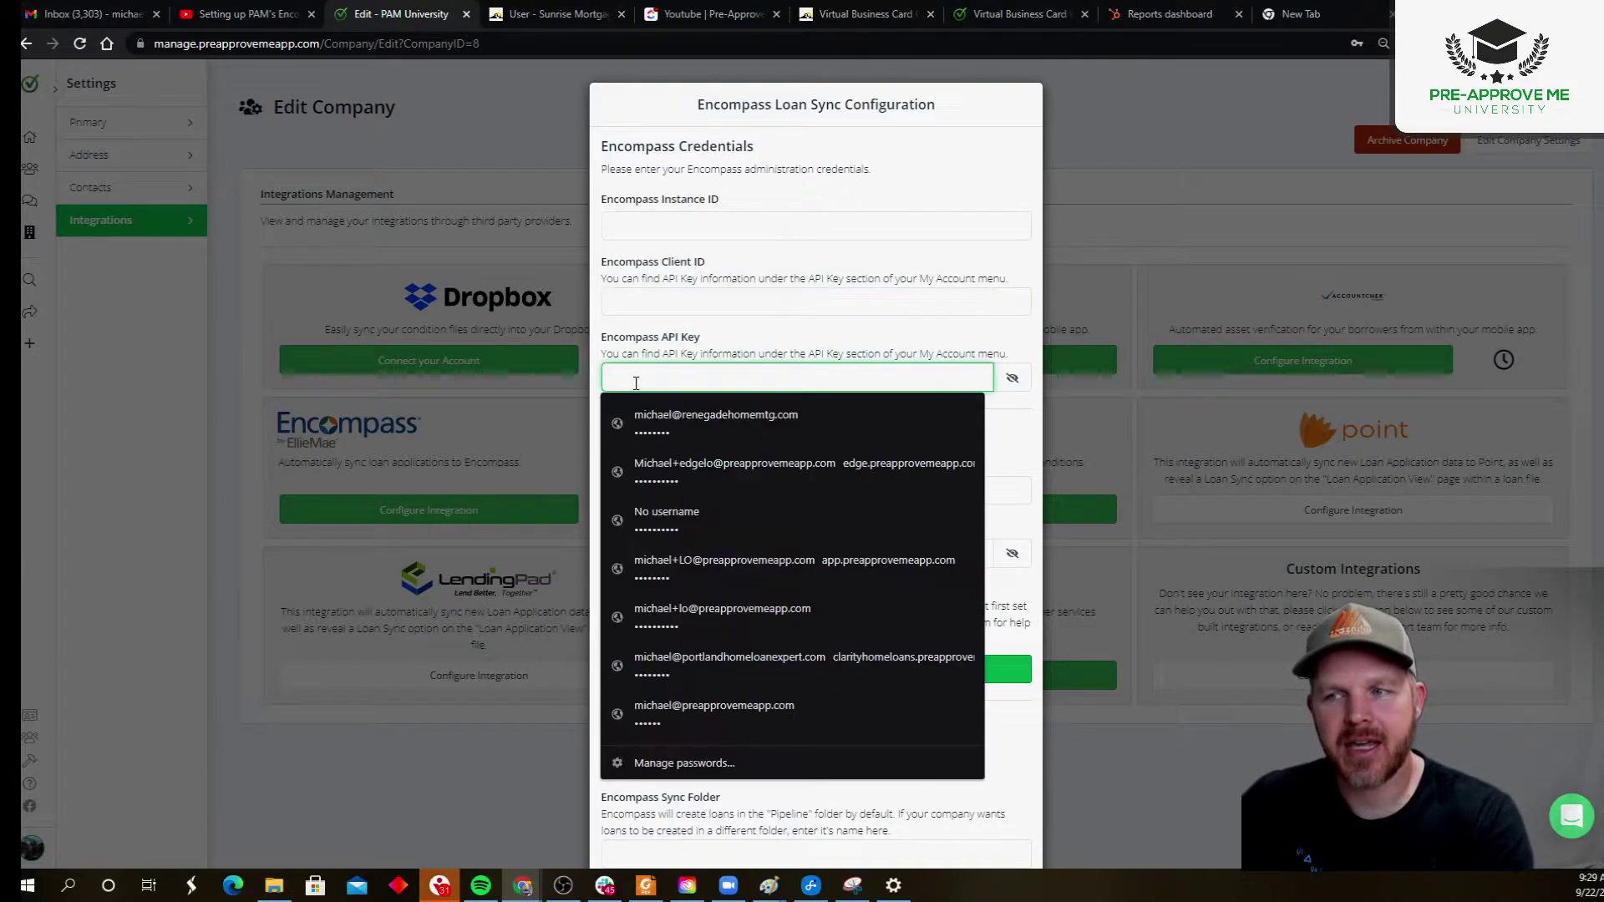
pyautogui.click(635, 455)
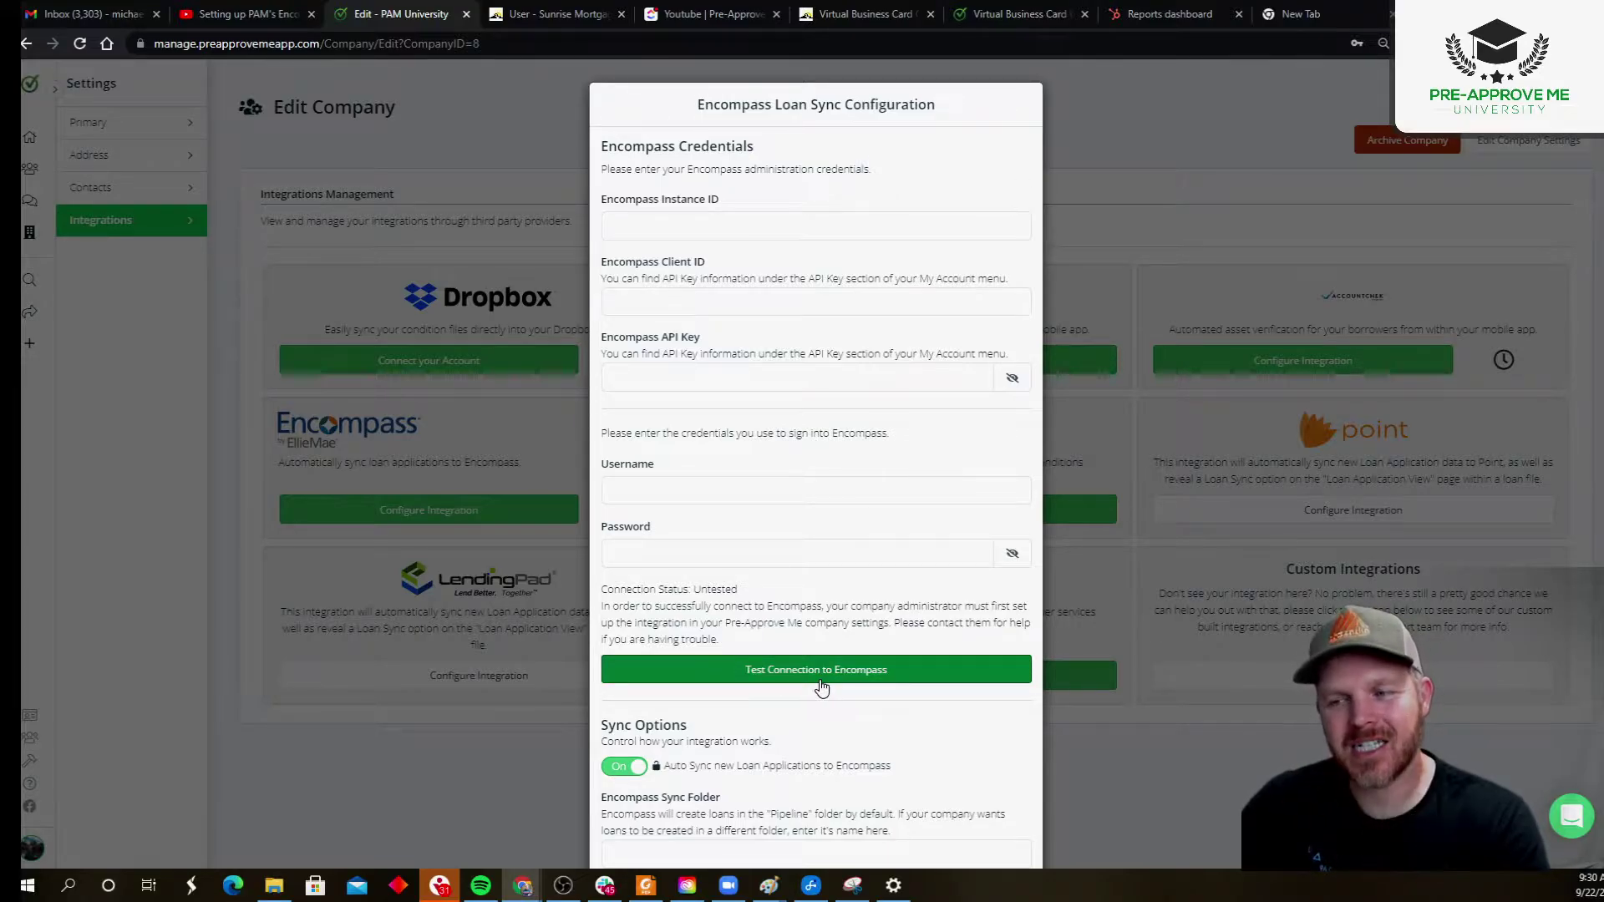
# Step: Scroll down to the Encompass Sync Folder field and template mappings, leaving the folder blank
pyautogui.scroll(-3, 821, 687)
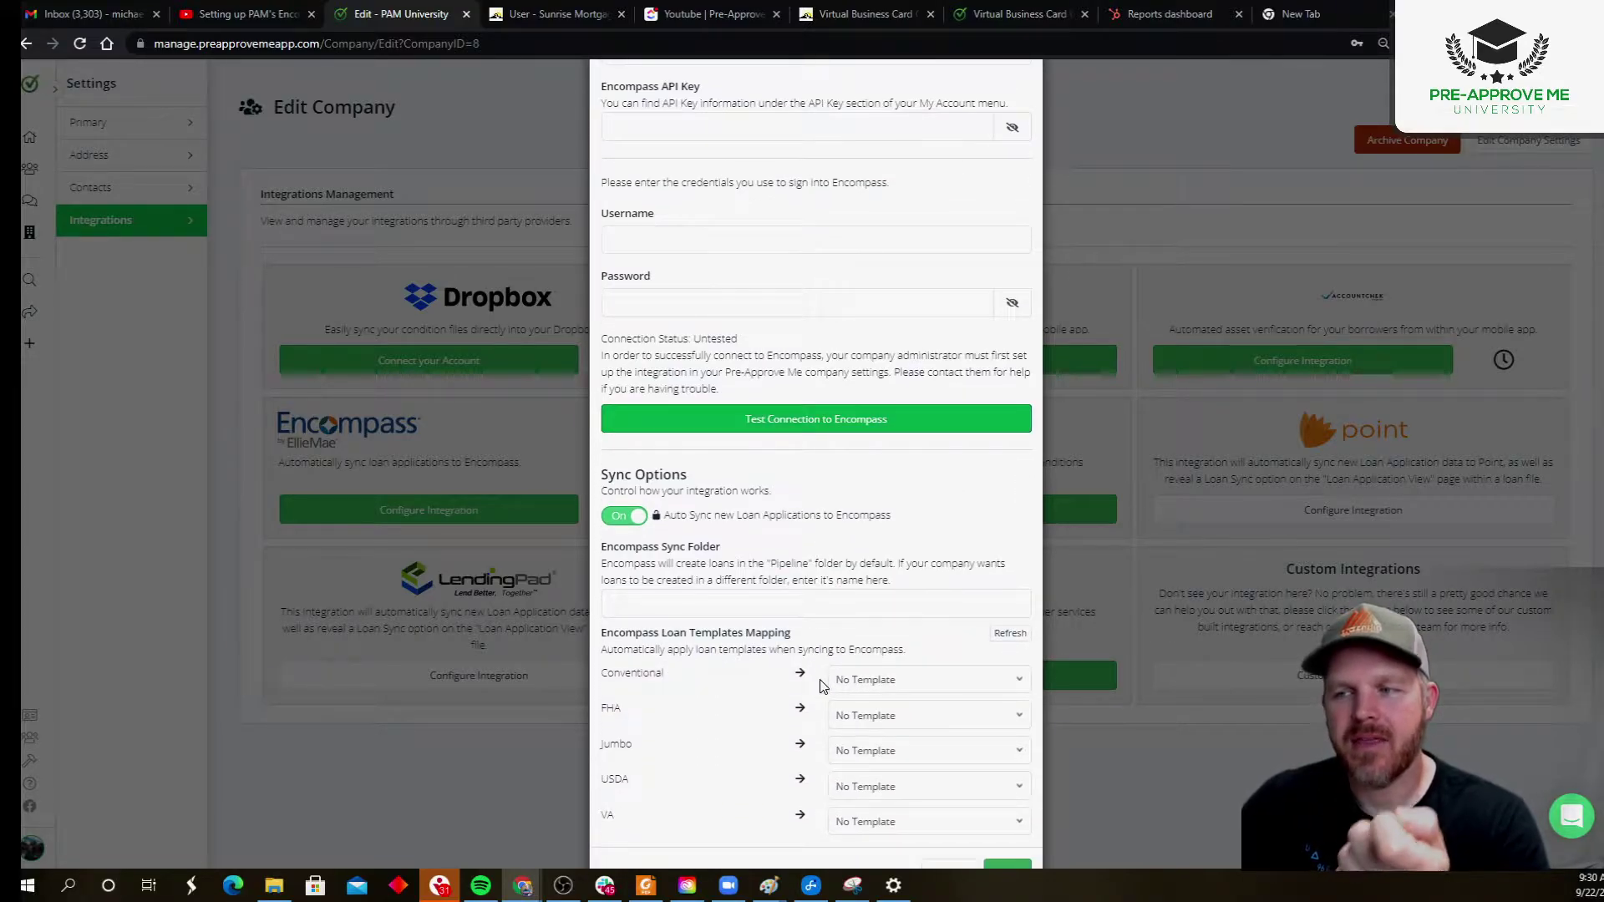
pyautogui.click(658, 601)
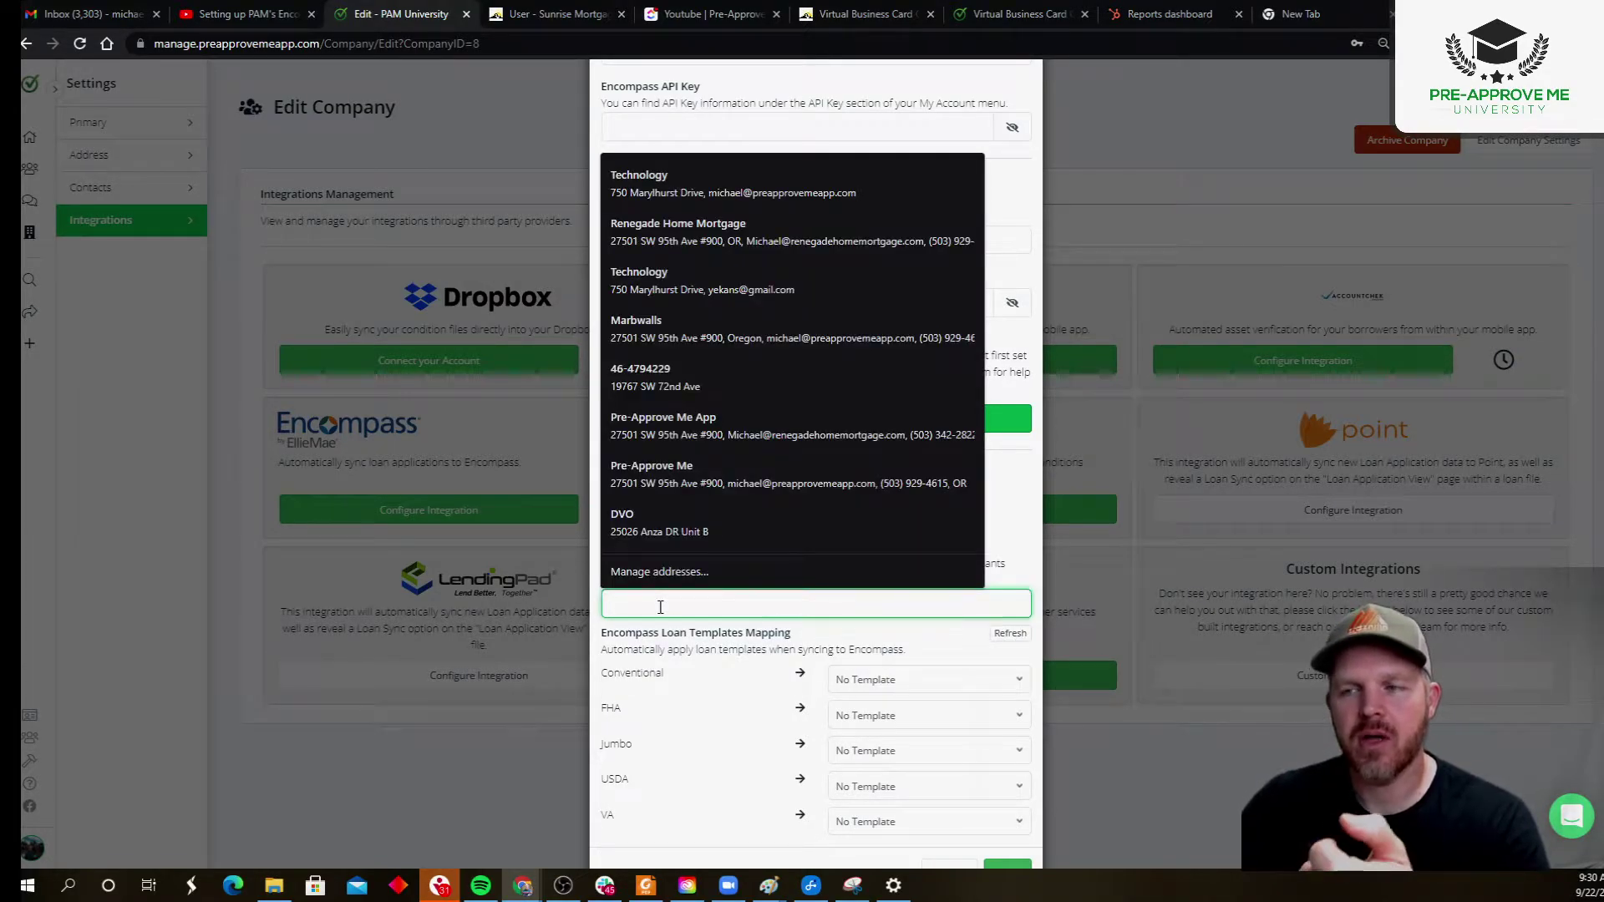
pyautogui.click(649, 641)
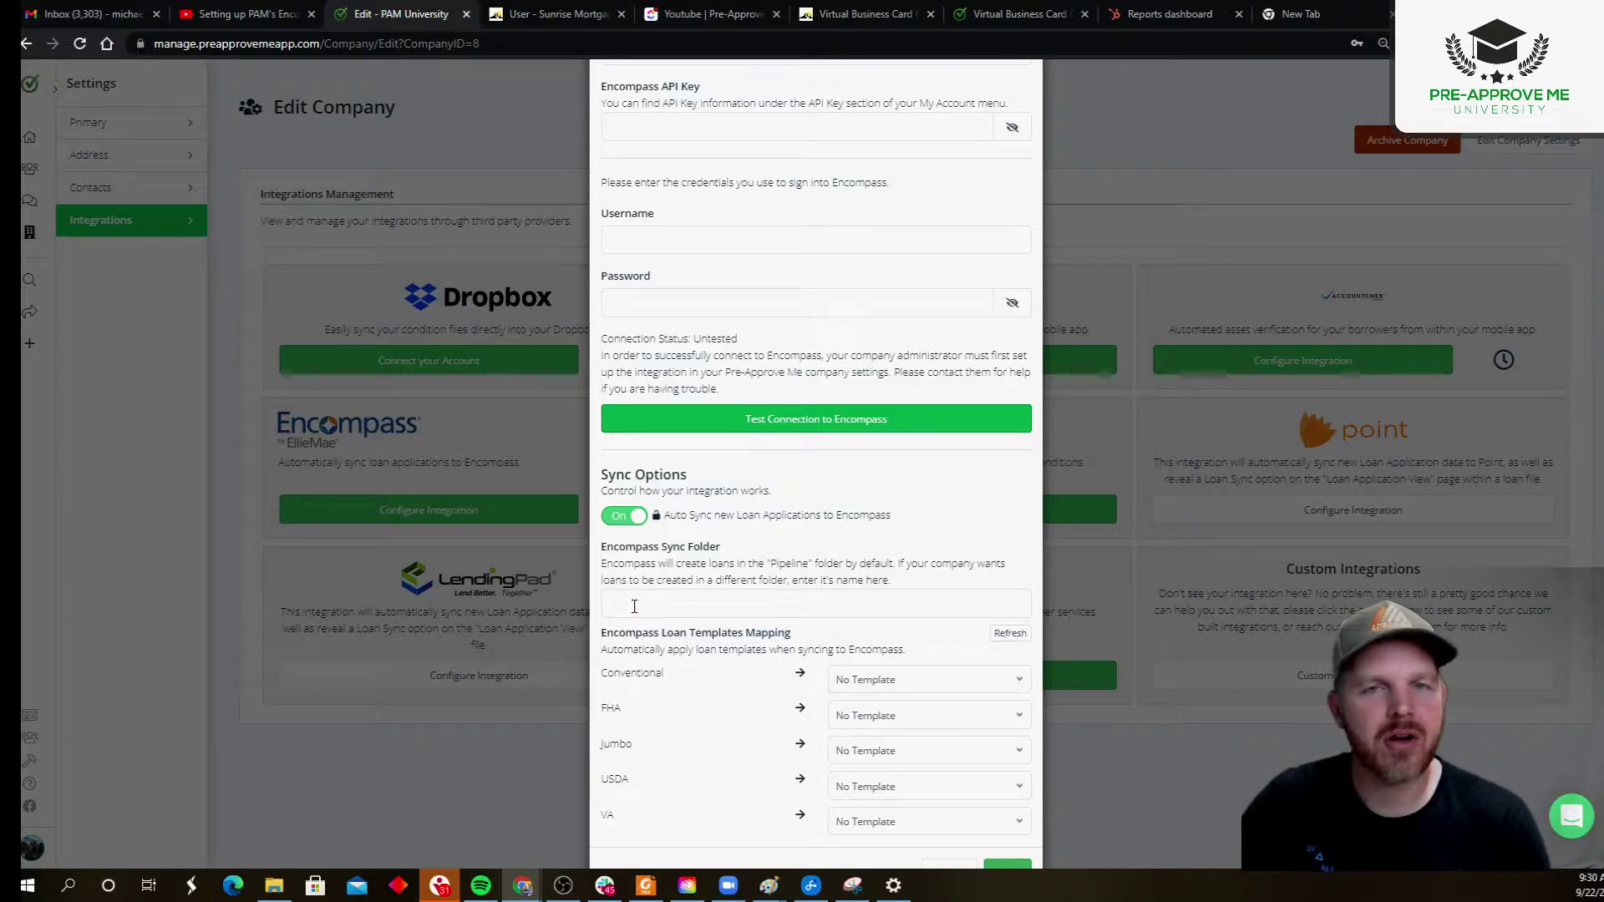
pyautogui.click(634, 607)
pyautogui.click(637, 644)
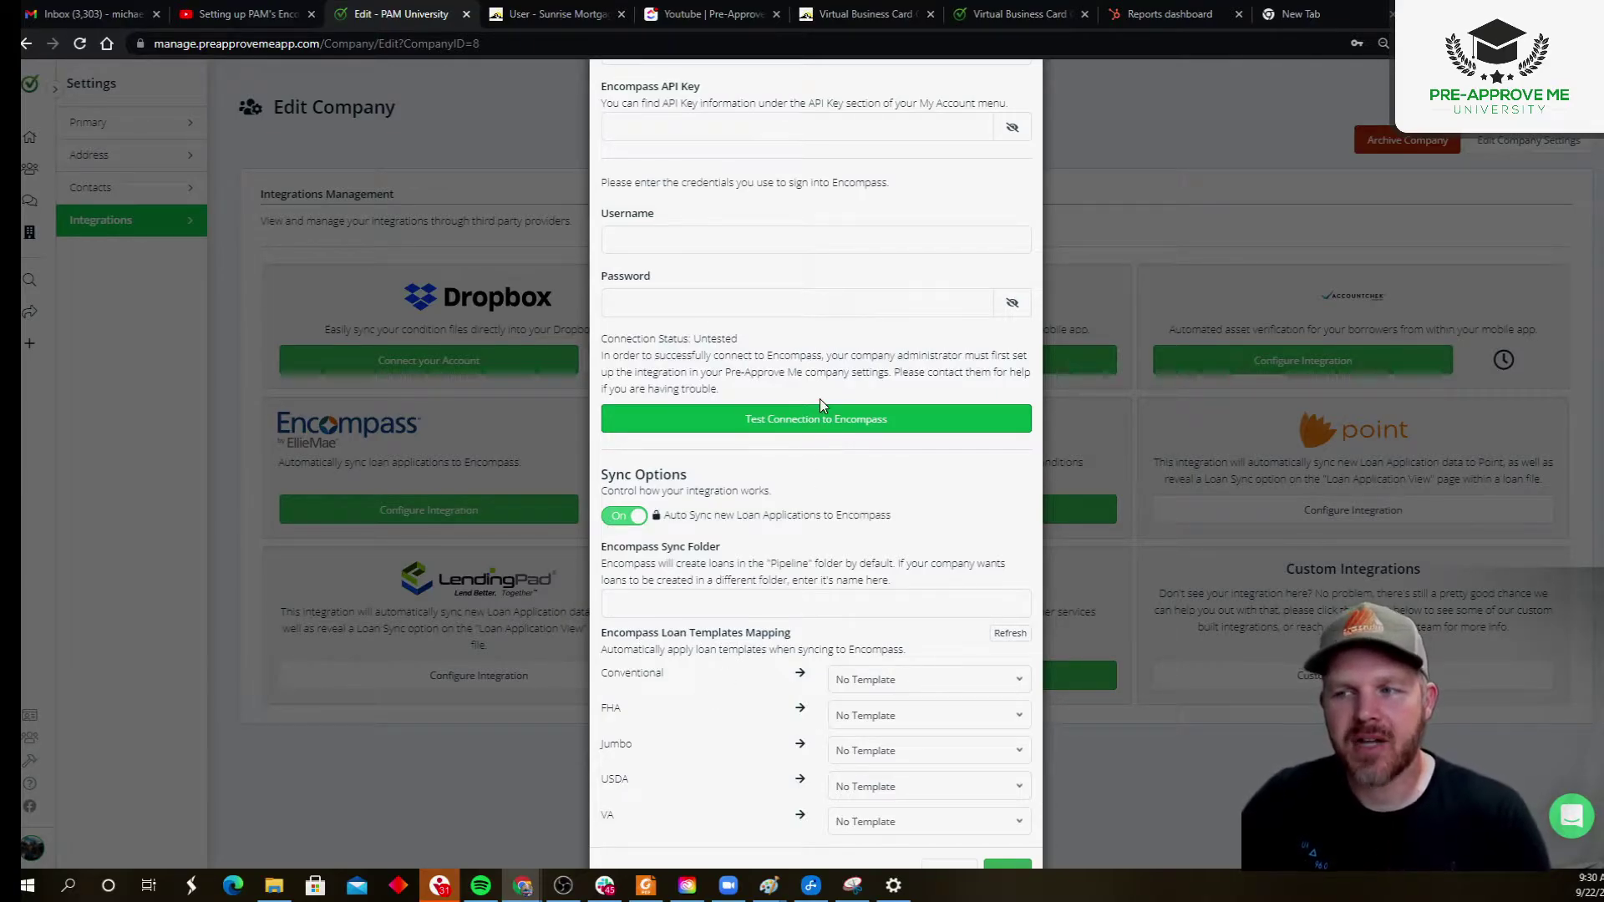
pyautogui.click(893, 684)
pyautogui.click(884, 702)
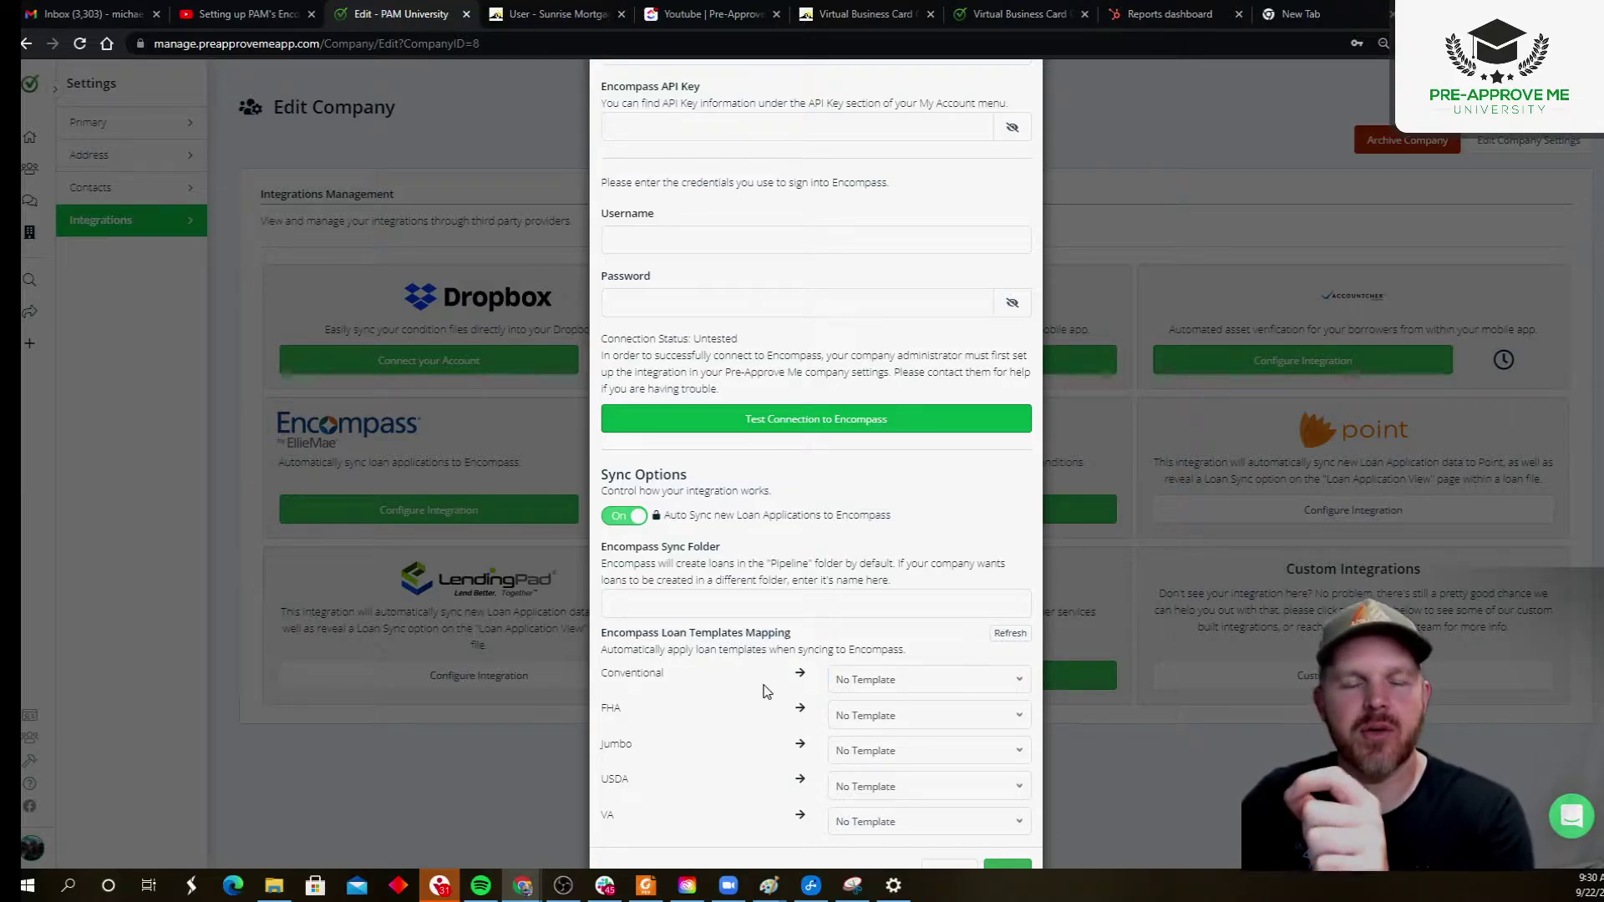
pyautogui.moveTo(689, 679); pyautogui.dragTo(598, 679)
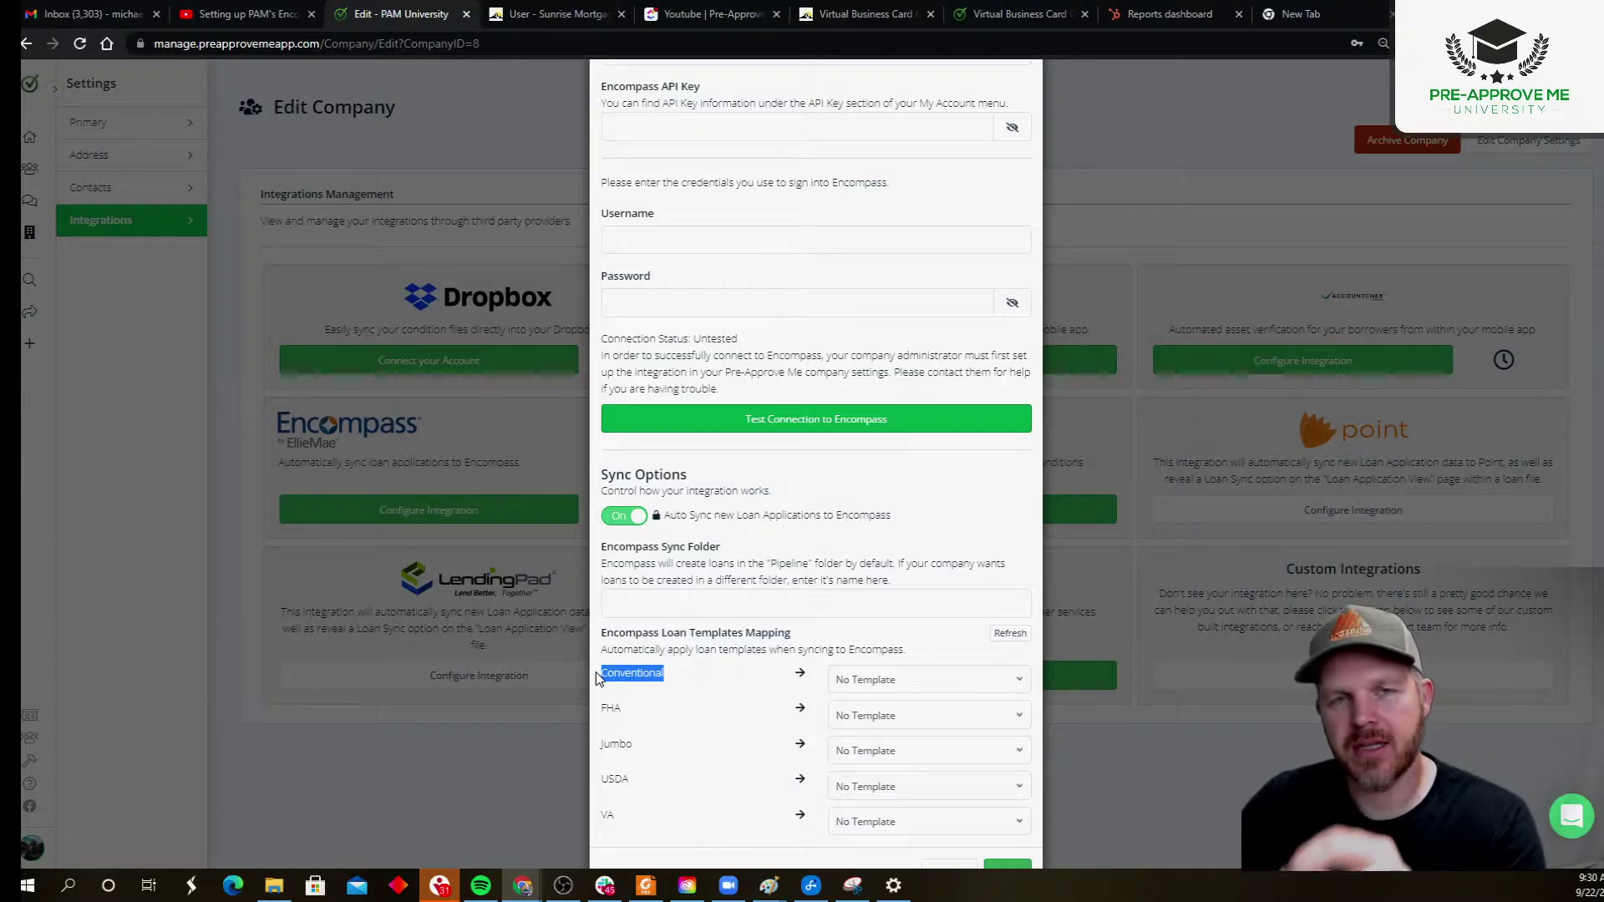
pyautogui.click(687, 687)
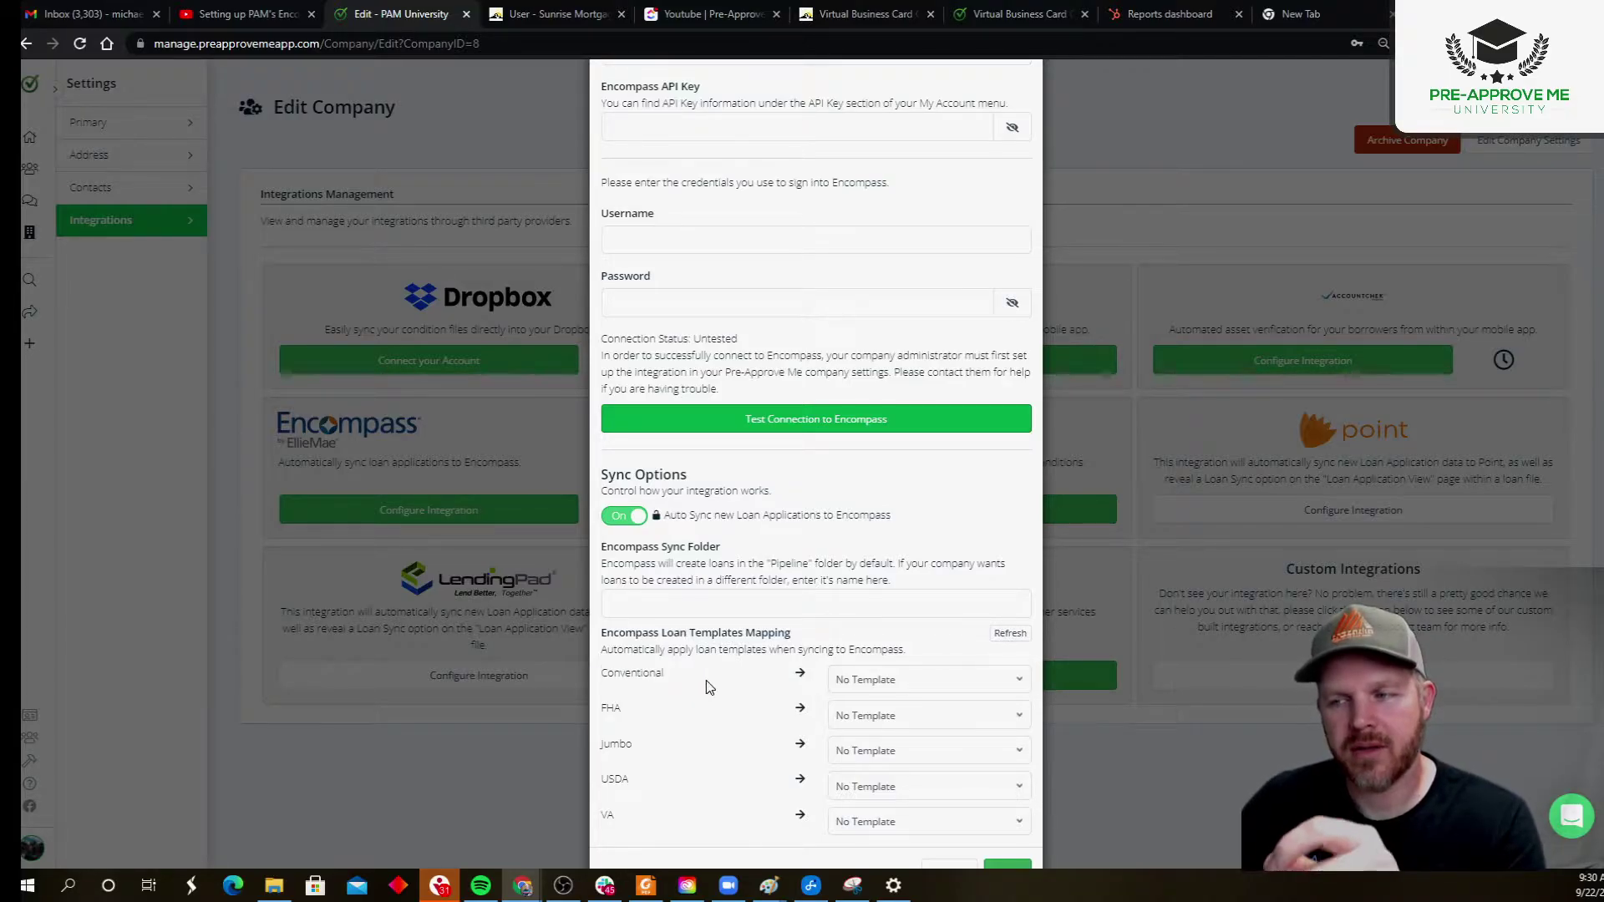
pyautogui.click(856, 684)
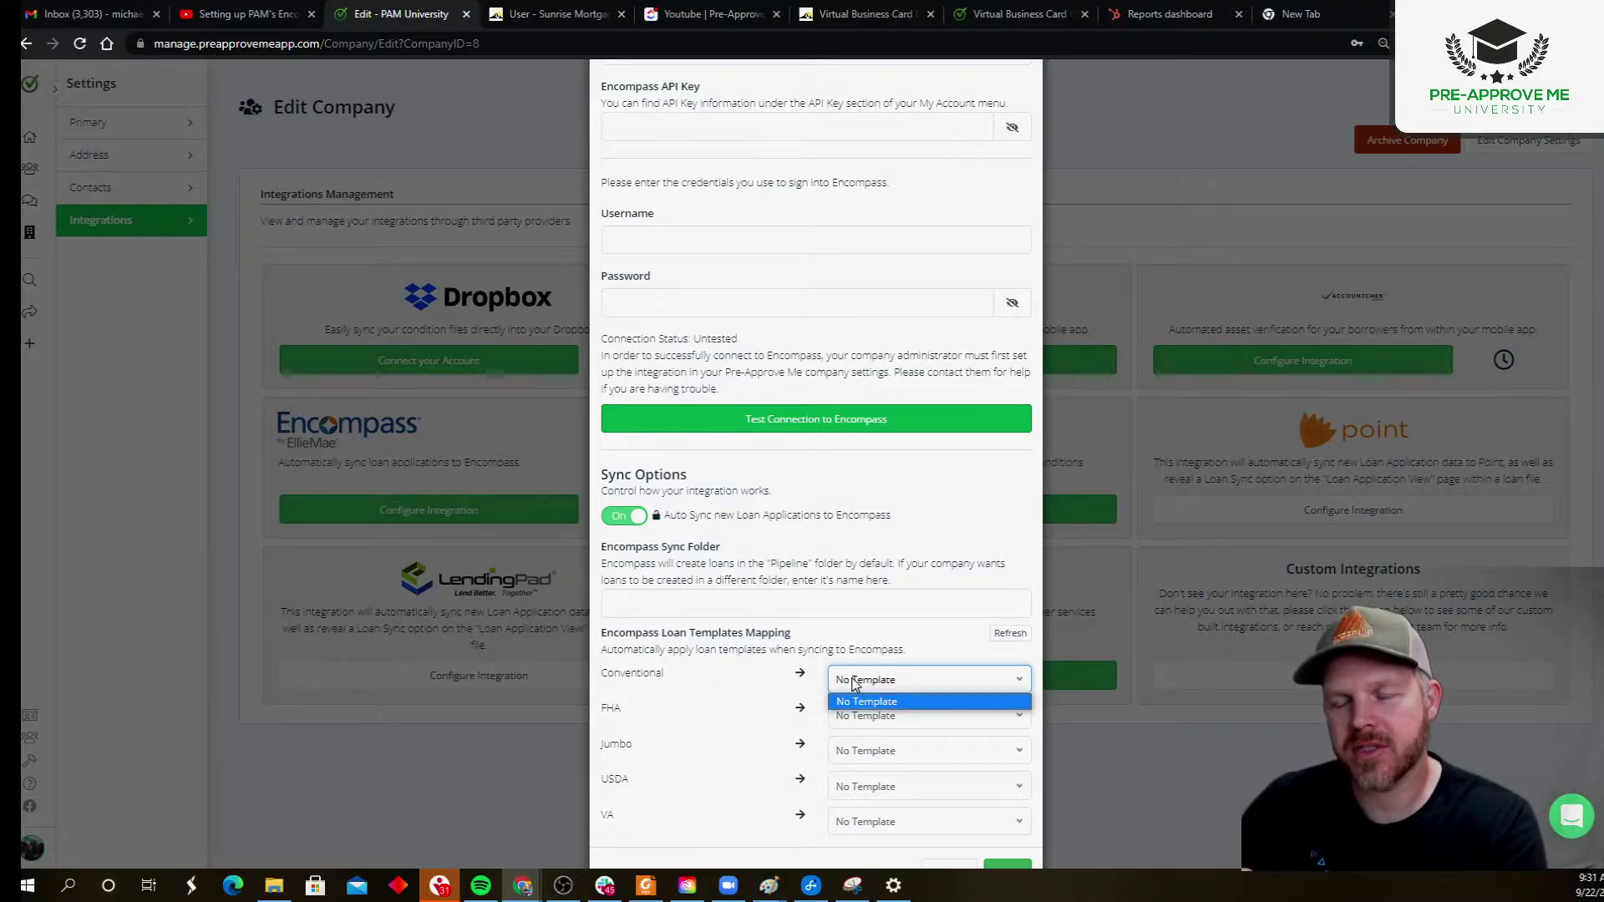
pyautogui.click(764, 681)
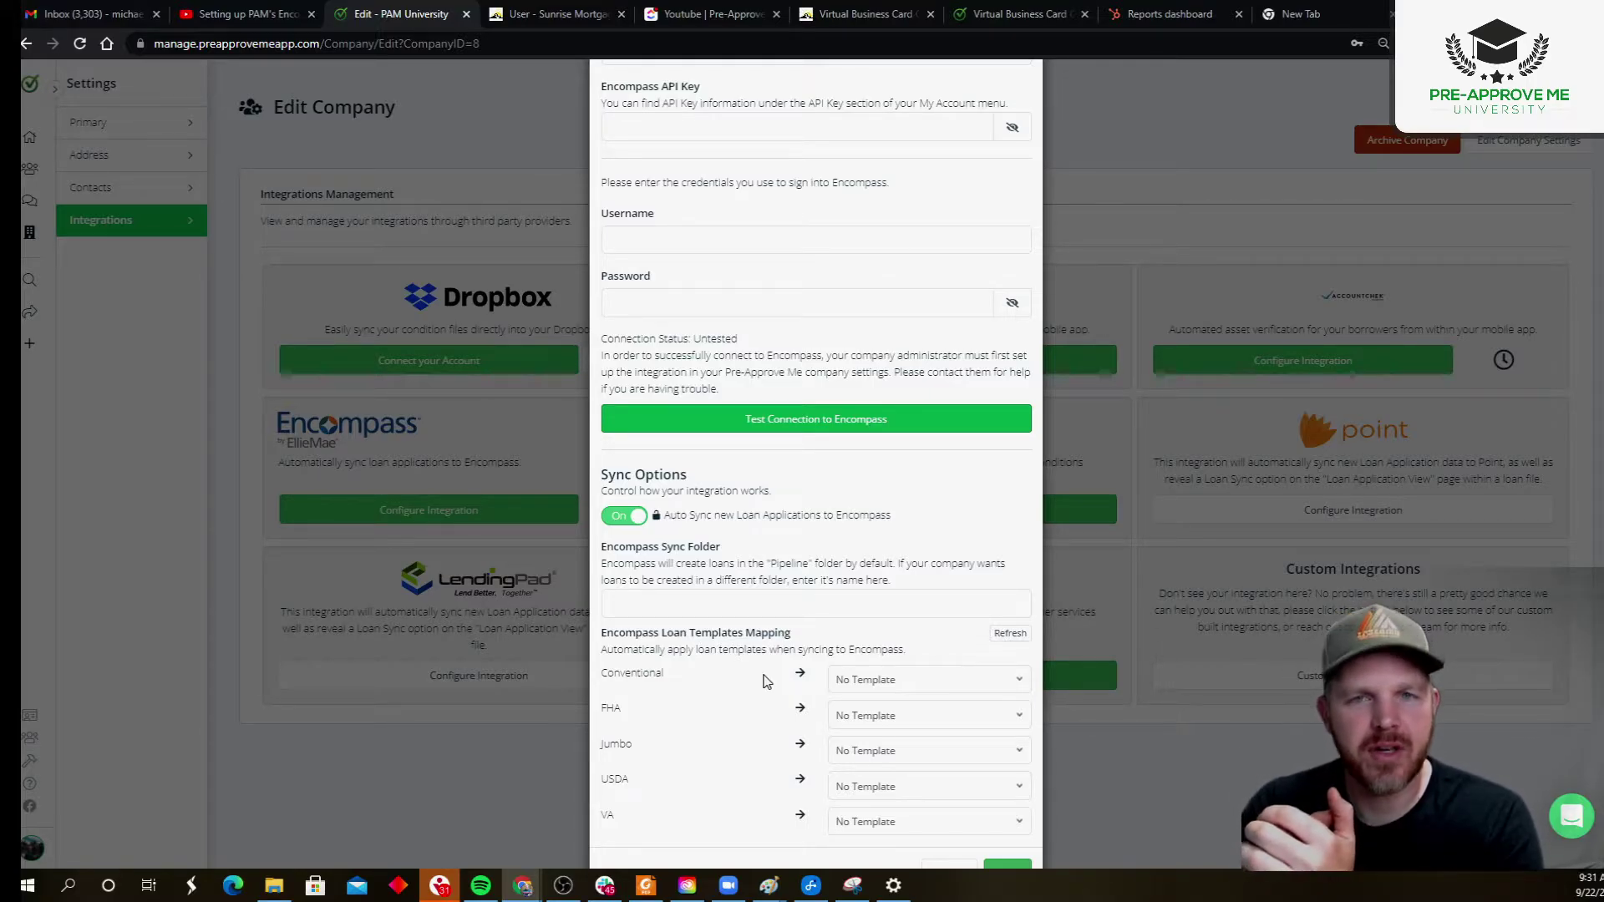
# Step: Cancel the company Encompass settings and go to My Profile, triggering the Leave site? warning
pyautogui.scroll(-1, 763, 681)
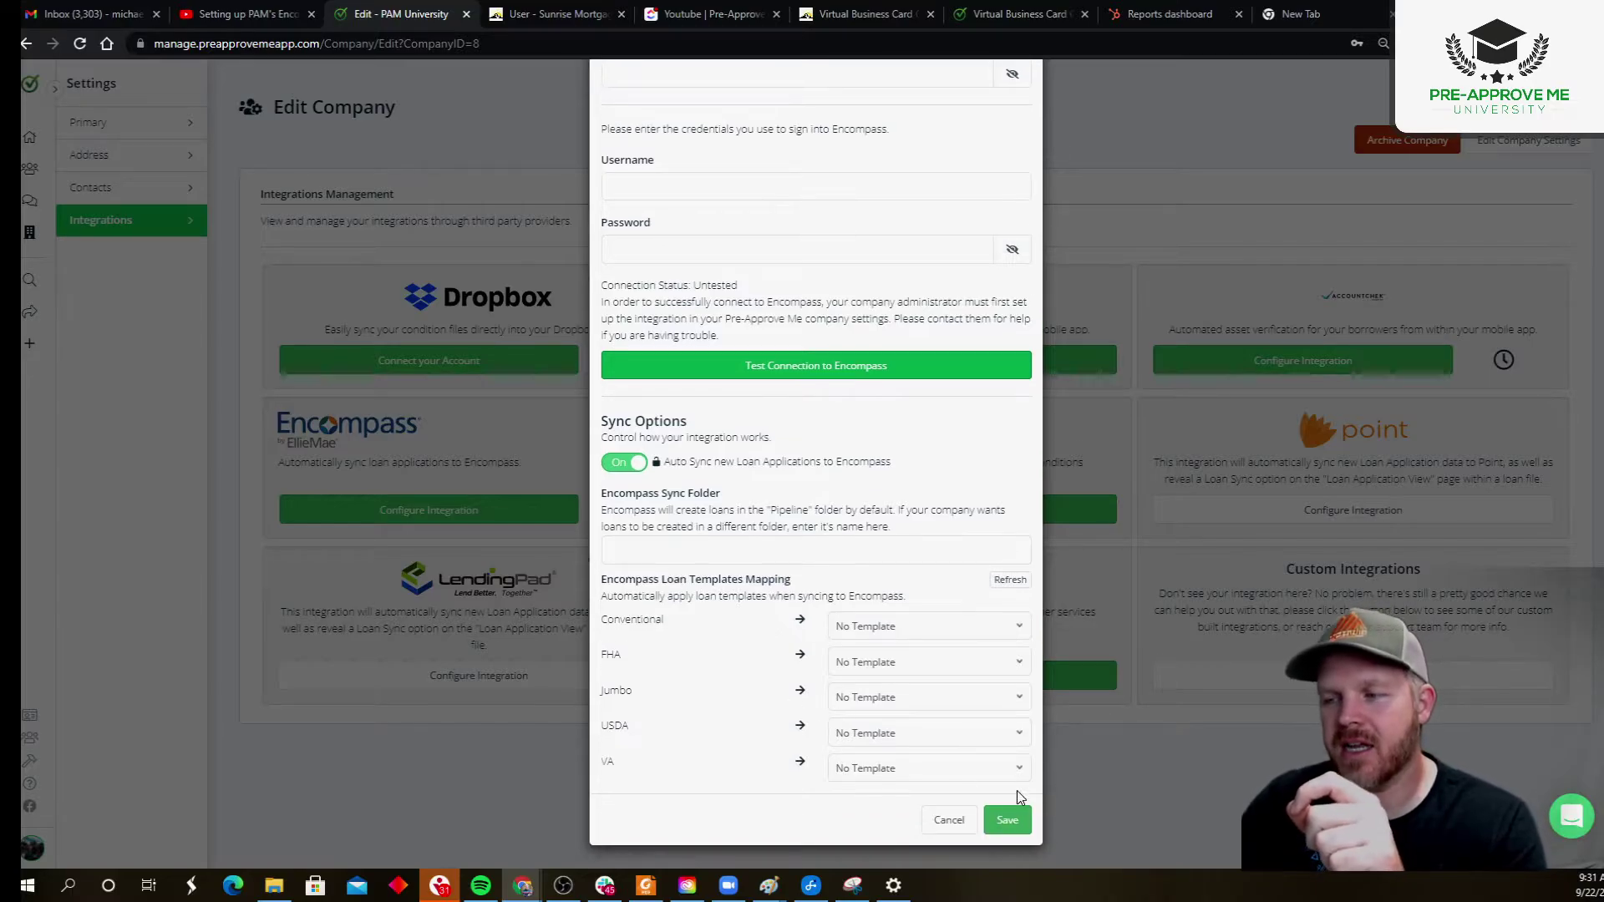
pyautogui.click(949, 822)
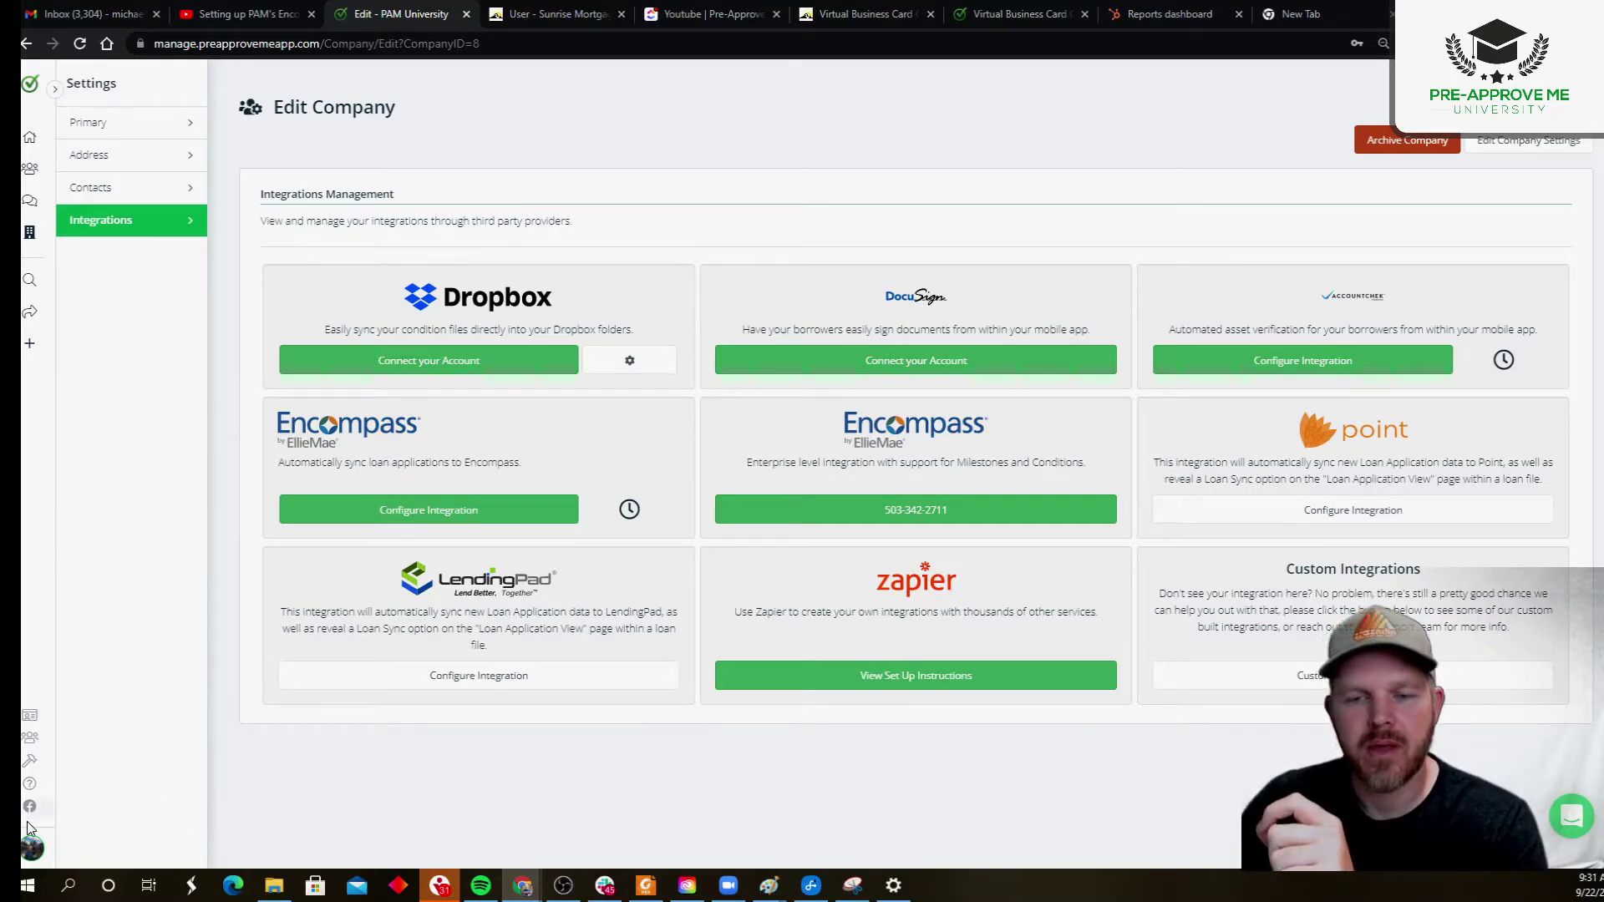
pyautogui.click(54, 89)
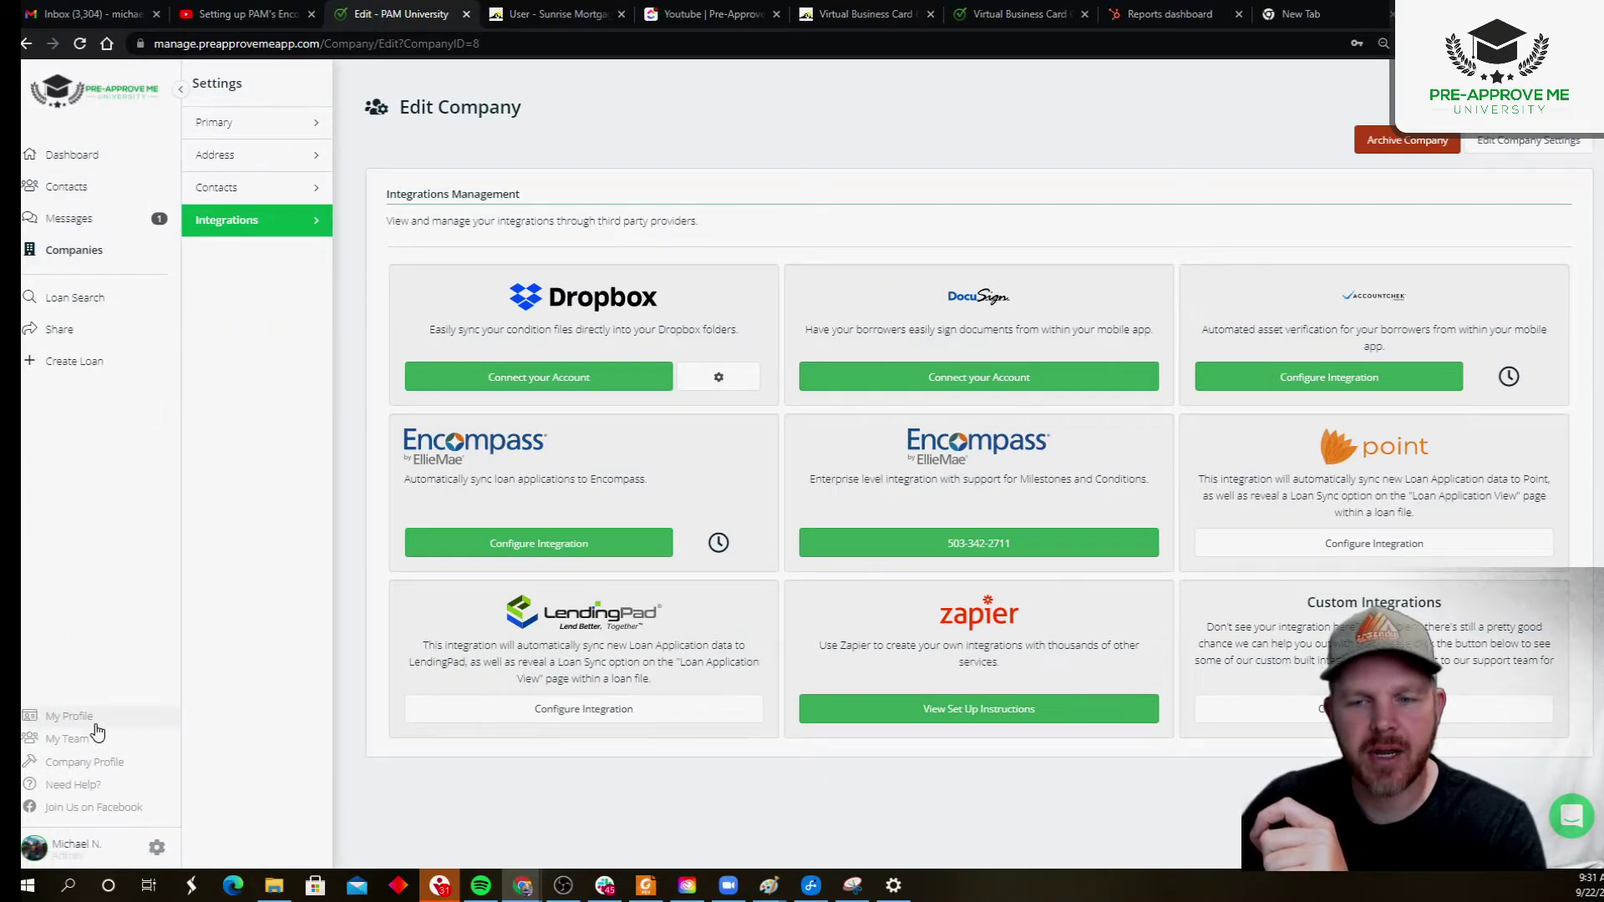
pyautogui.click(180, 89)
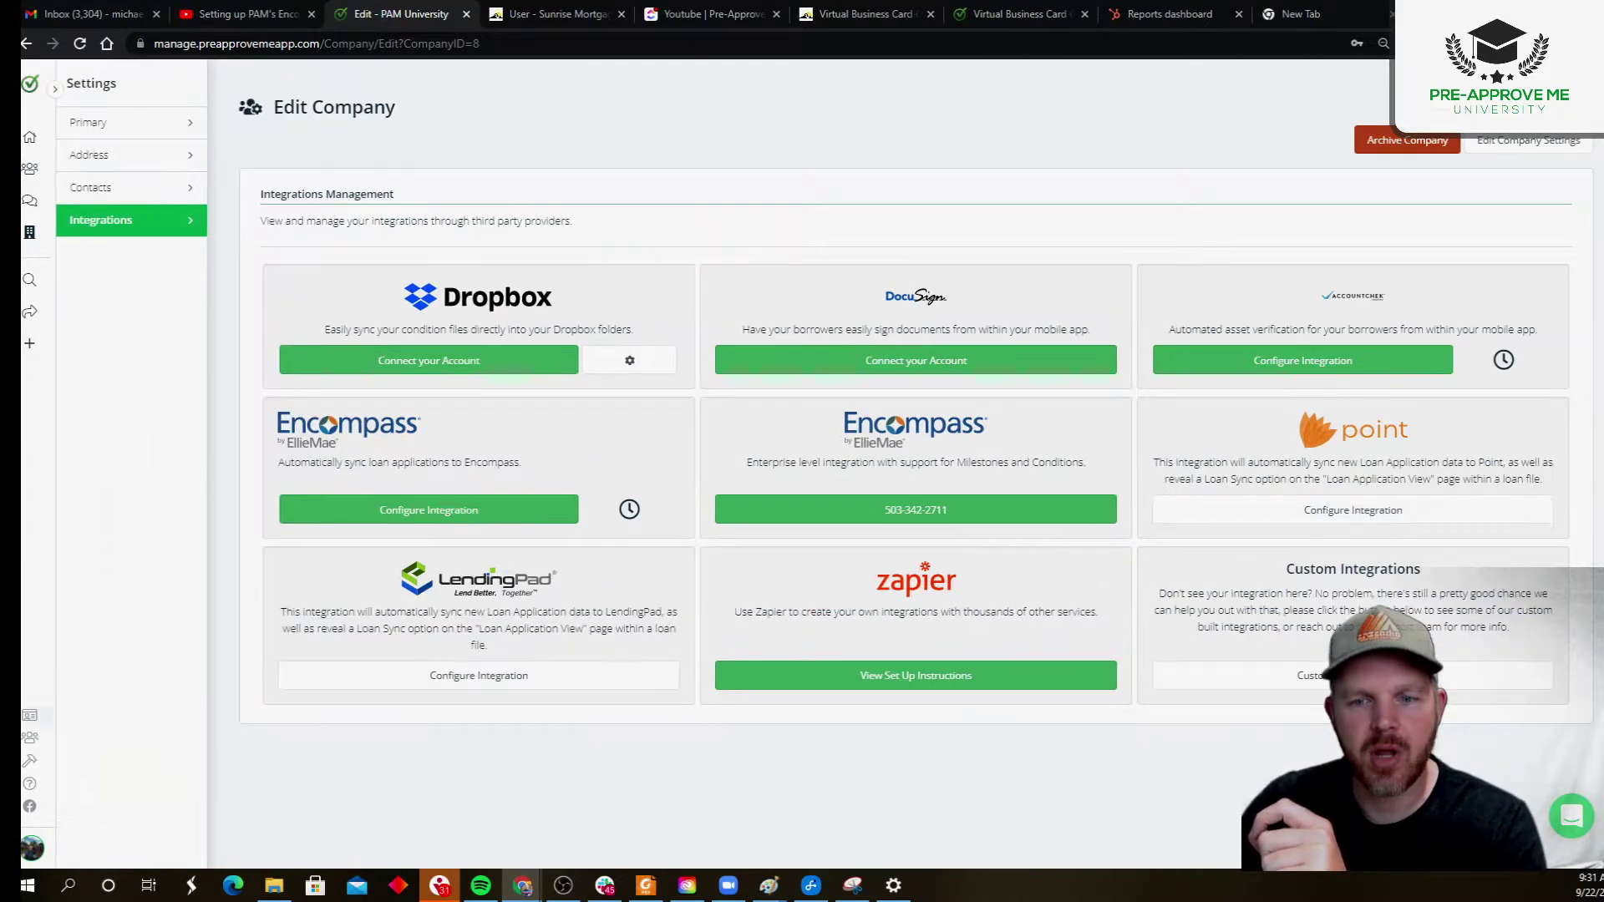
pyautogui.click(23, 723)
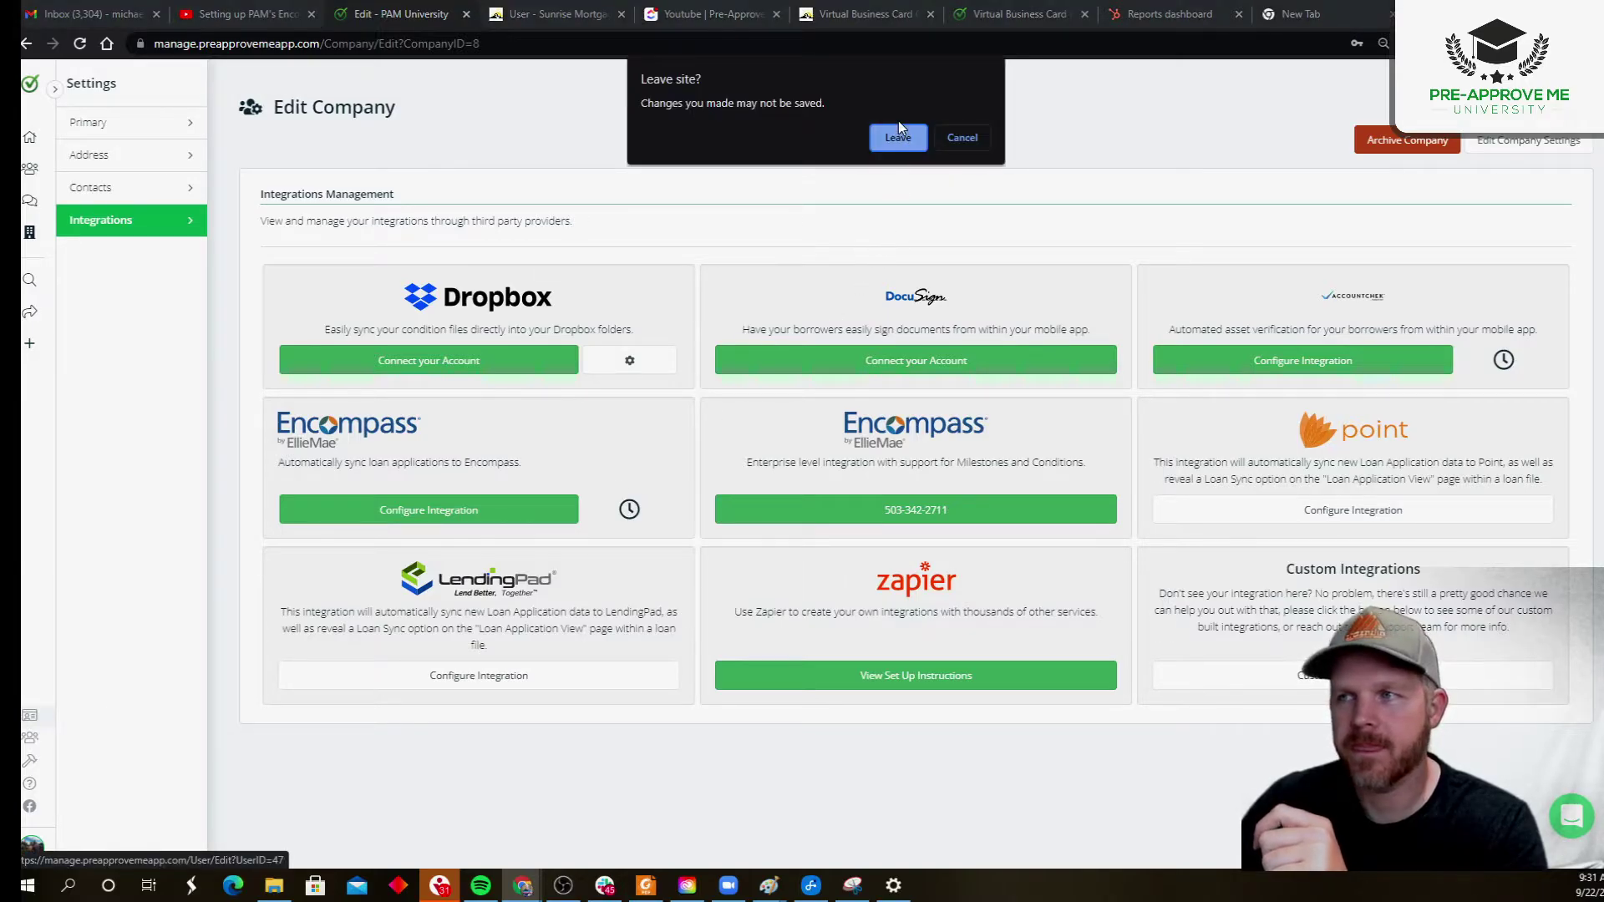
# Step: Leave the page and open the Encompass loan sync configuration under My Profile's Integrations
pyautogui.click(899, 137)
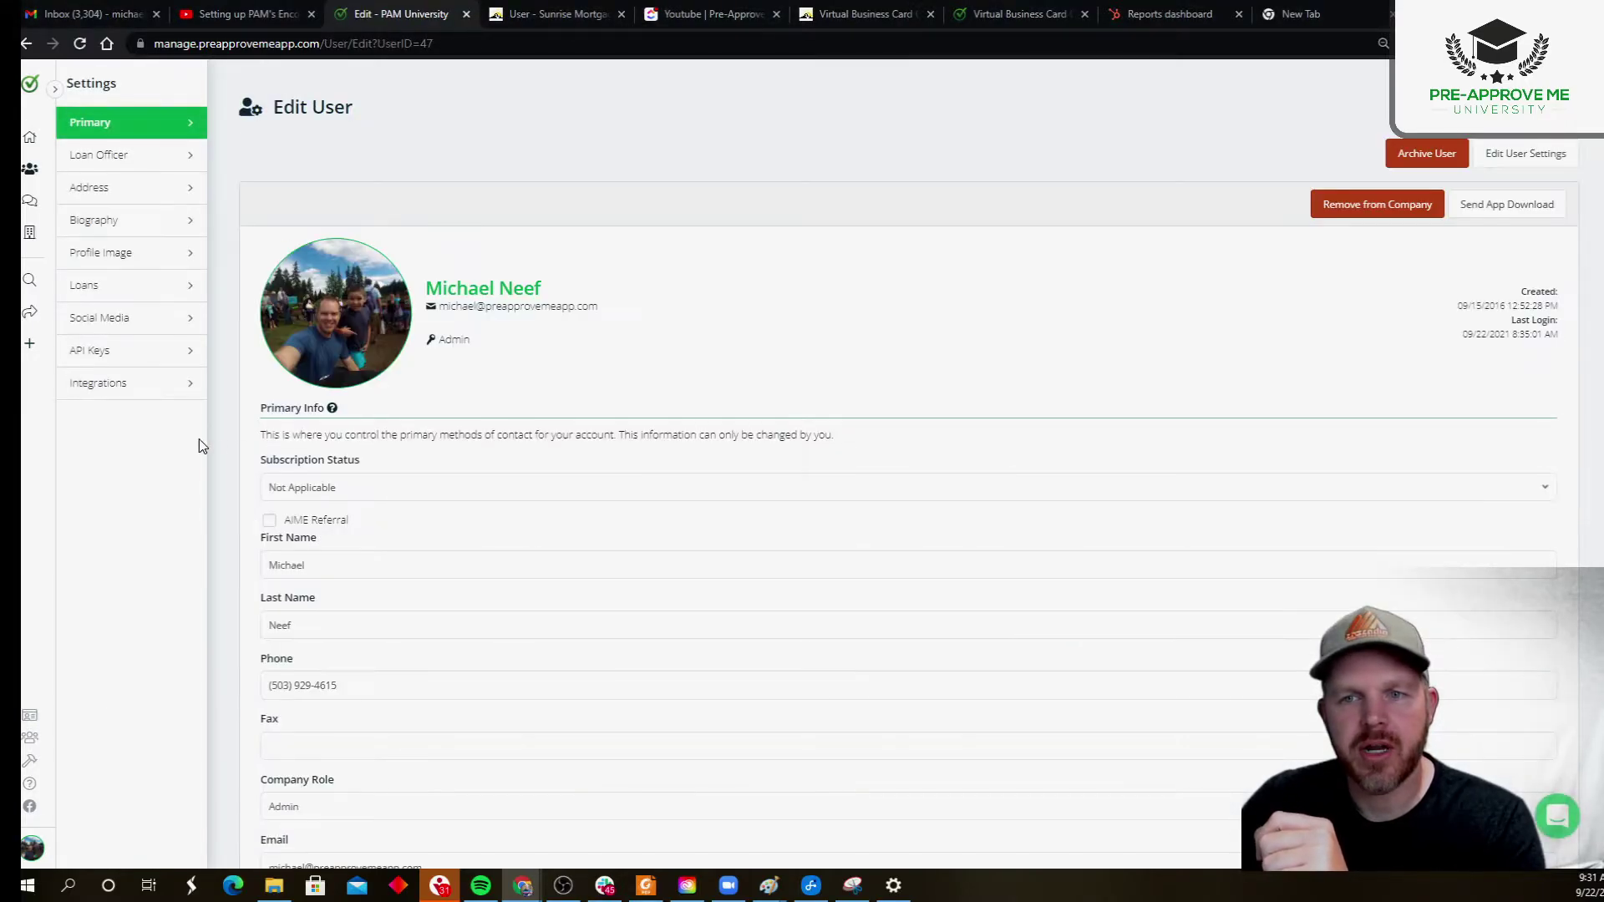
pyautogui.click(115, 400)
pyautogui.scroll(-2, 332, 451)
pyautogui.moveTo(789, 561); pyautogui.dragTo(1052, 568)
pyautogui.click(1053, 568)
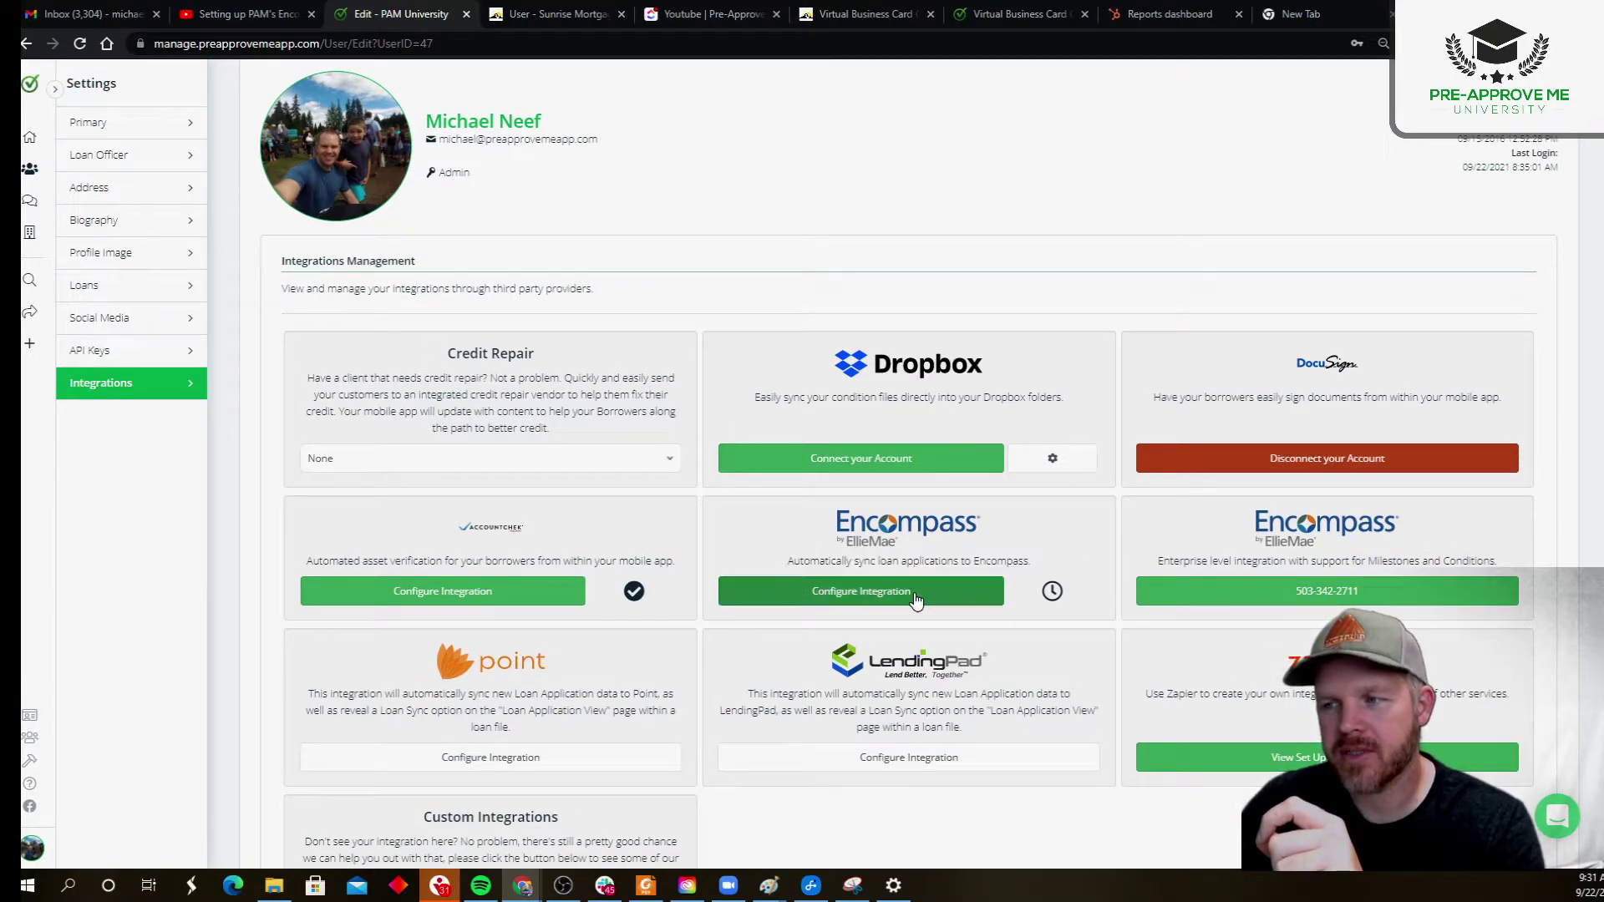
pyautogui.click(883, 593)
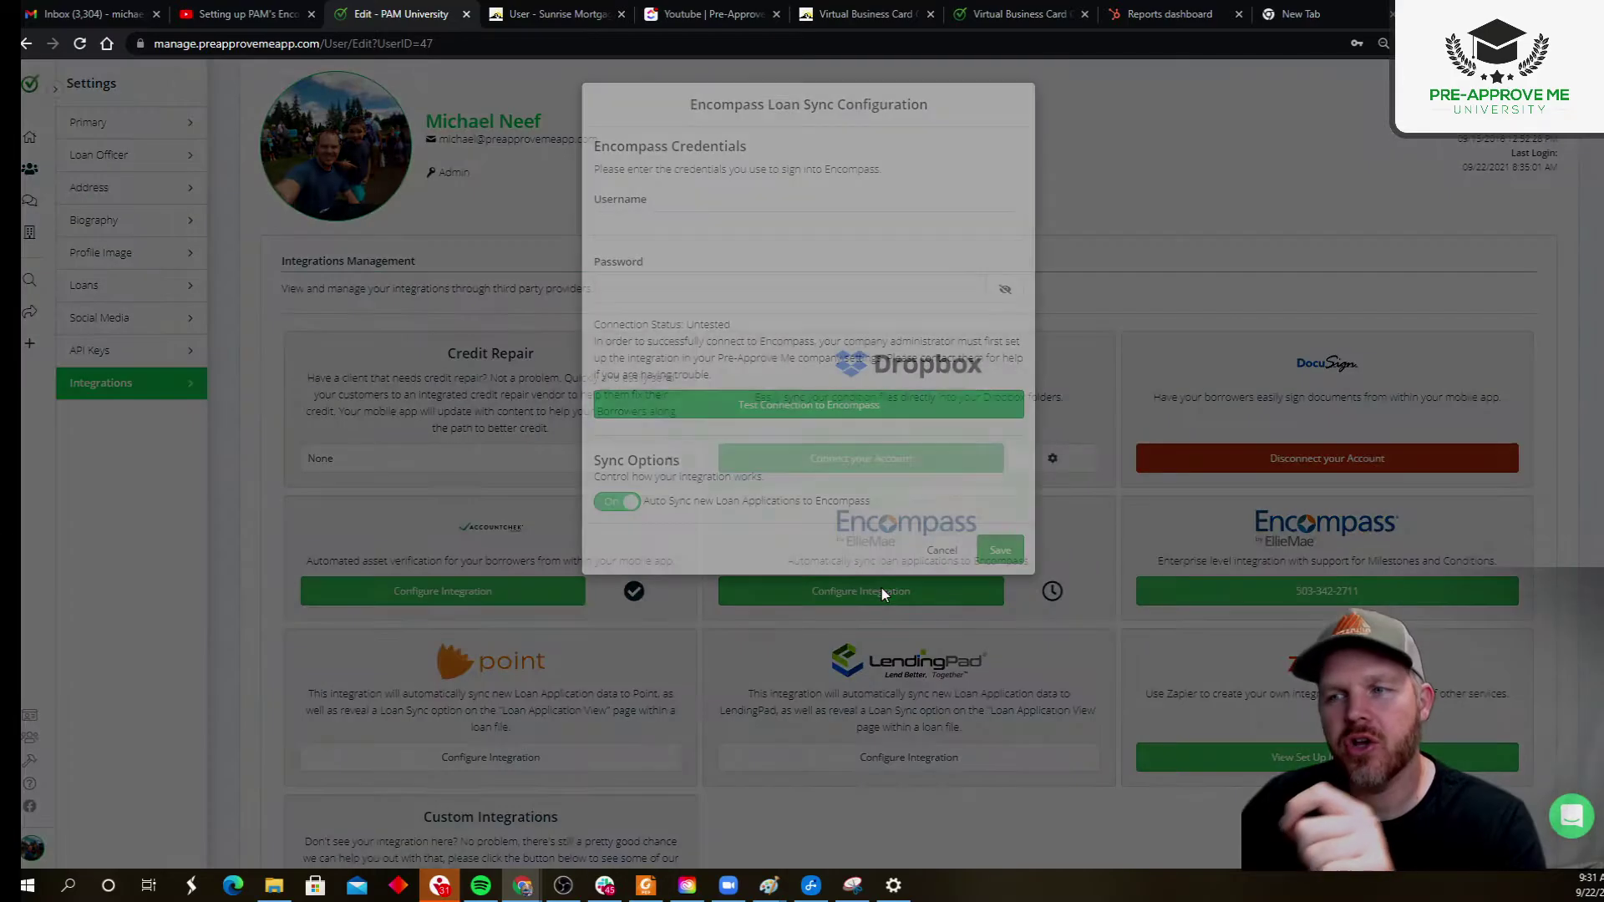
# Step: Focus the empty Encompass username and password fields without entering any credentials
pyautogui.click(602, 227)
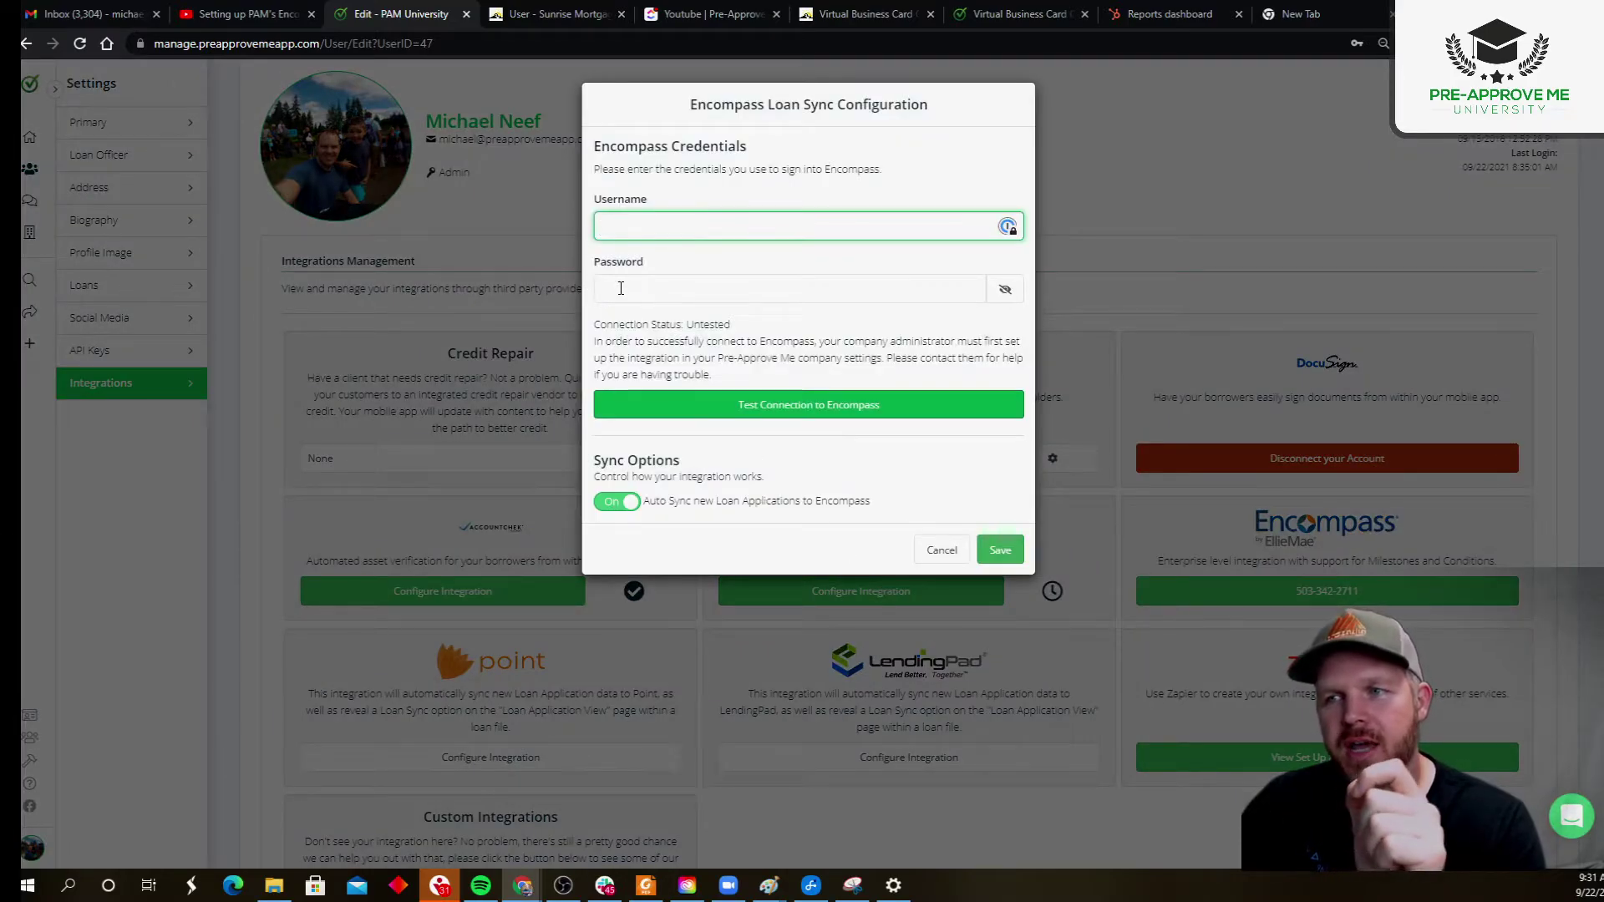
pyautogui.click(621, 289)
pyautogui.click(685, 478)
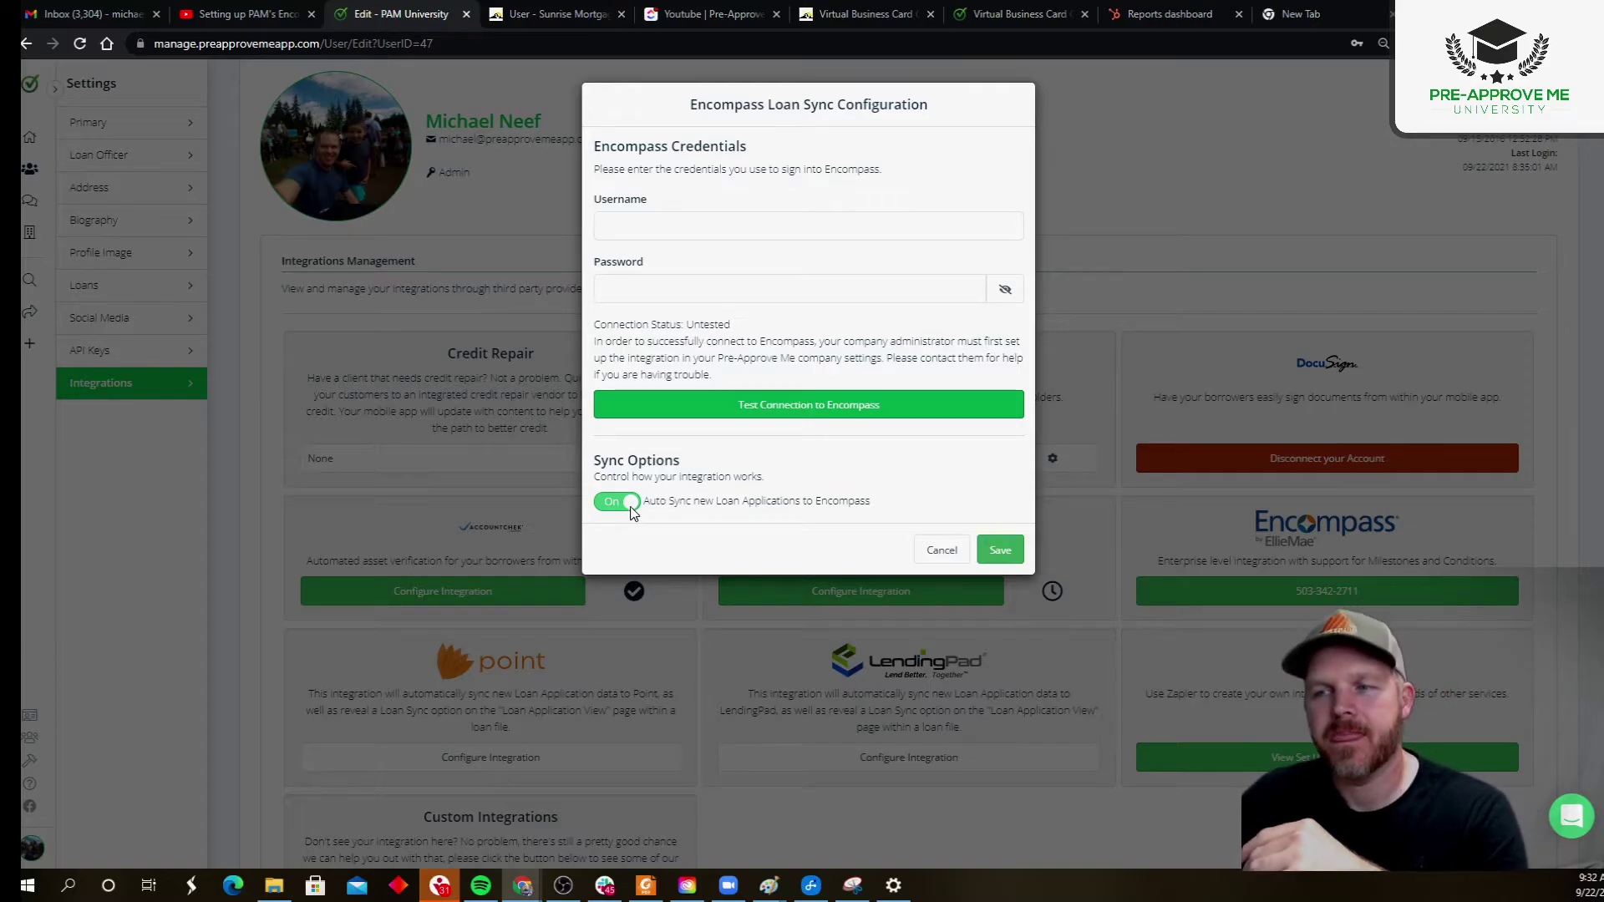
# Step: Review the auto-sync option, then cancel the loan officer's Encompass configuration unchanged
pyautogui.moveTo(644, 502); pyautogui.dragTo(867, 505)
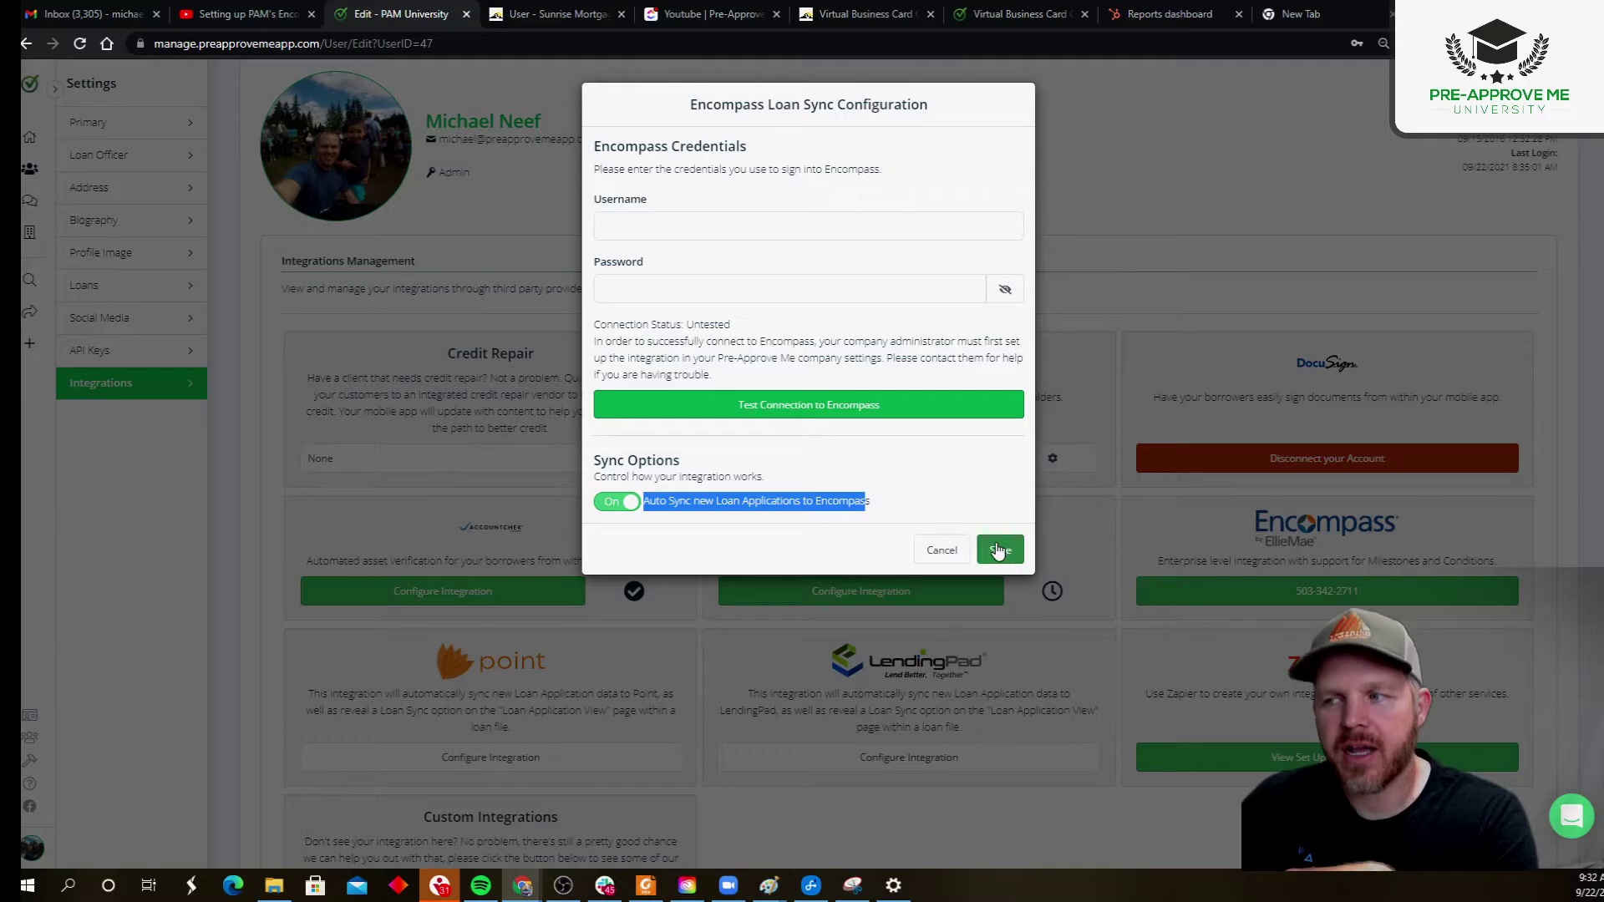
pyautogui.click(927, 489)
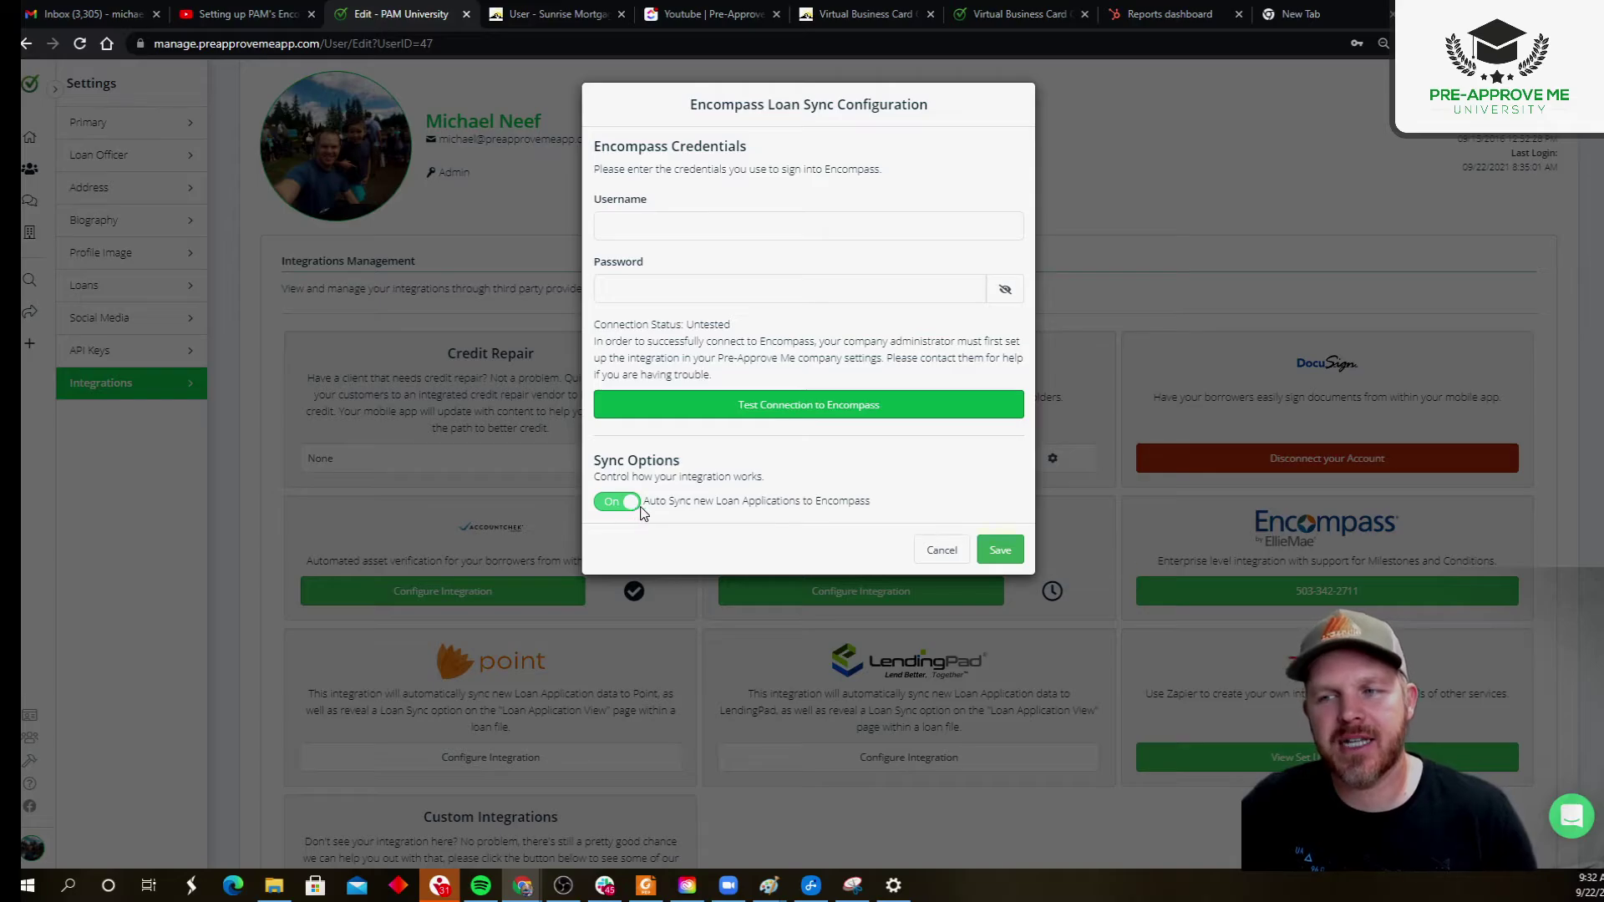
pyautogui.click(931, 562)
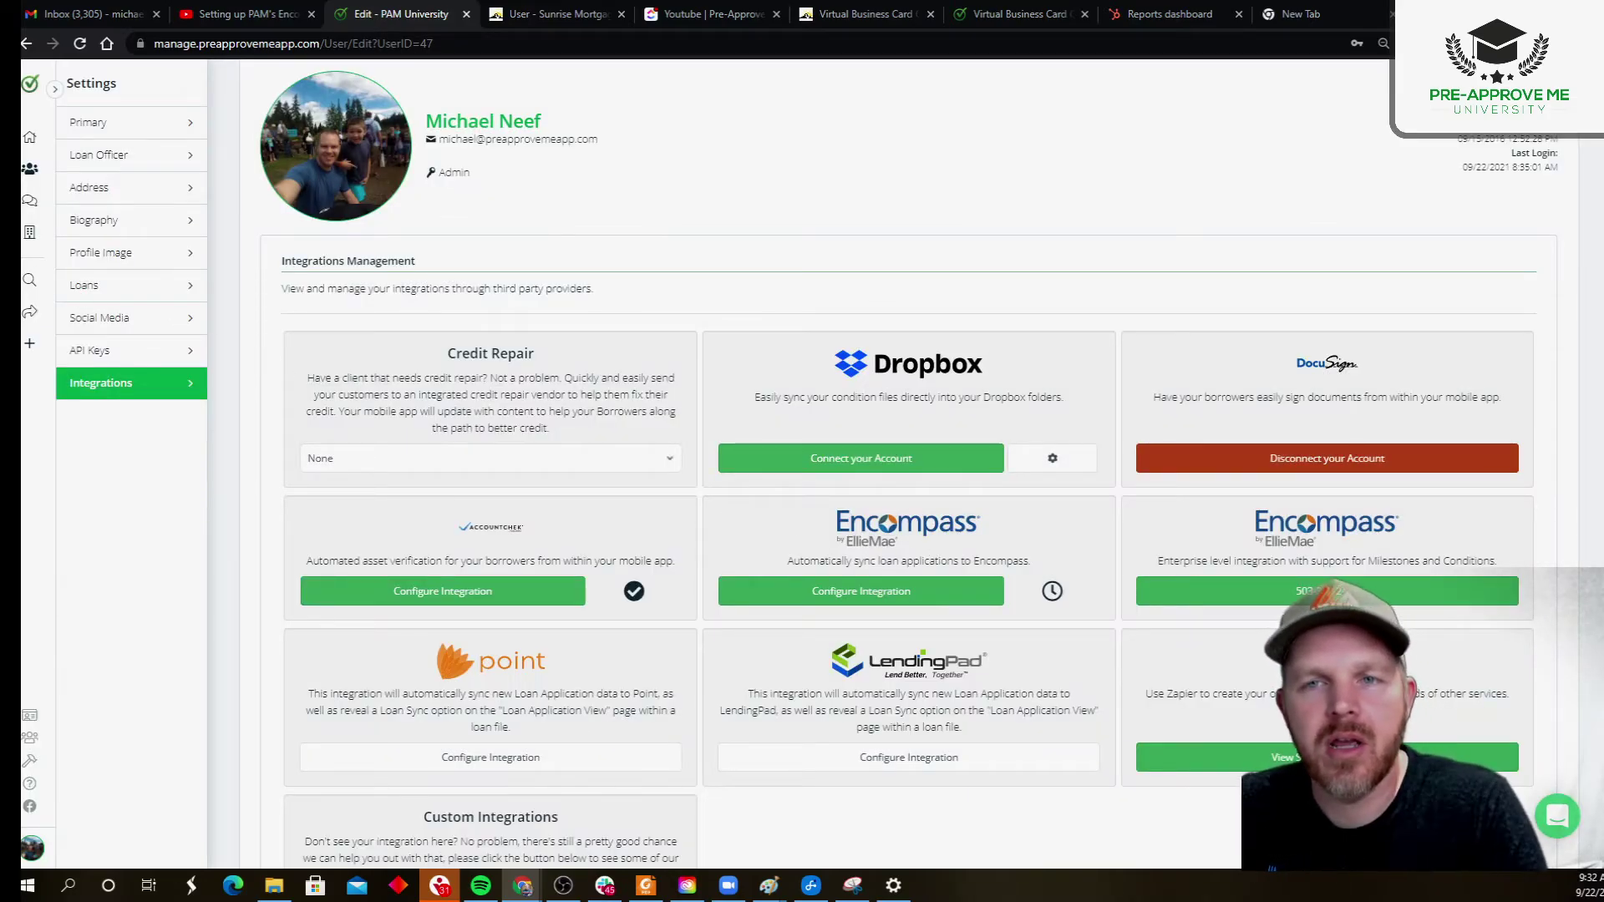
# Step: Return to the dashboard, open the top Loans & Leads loan, and view Application 1's Summary
pyautogui.click(30, 137)
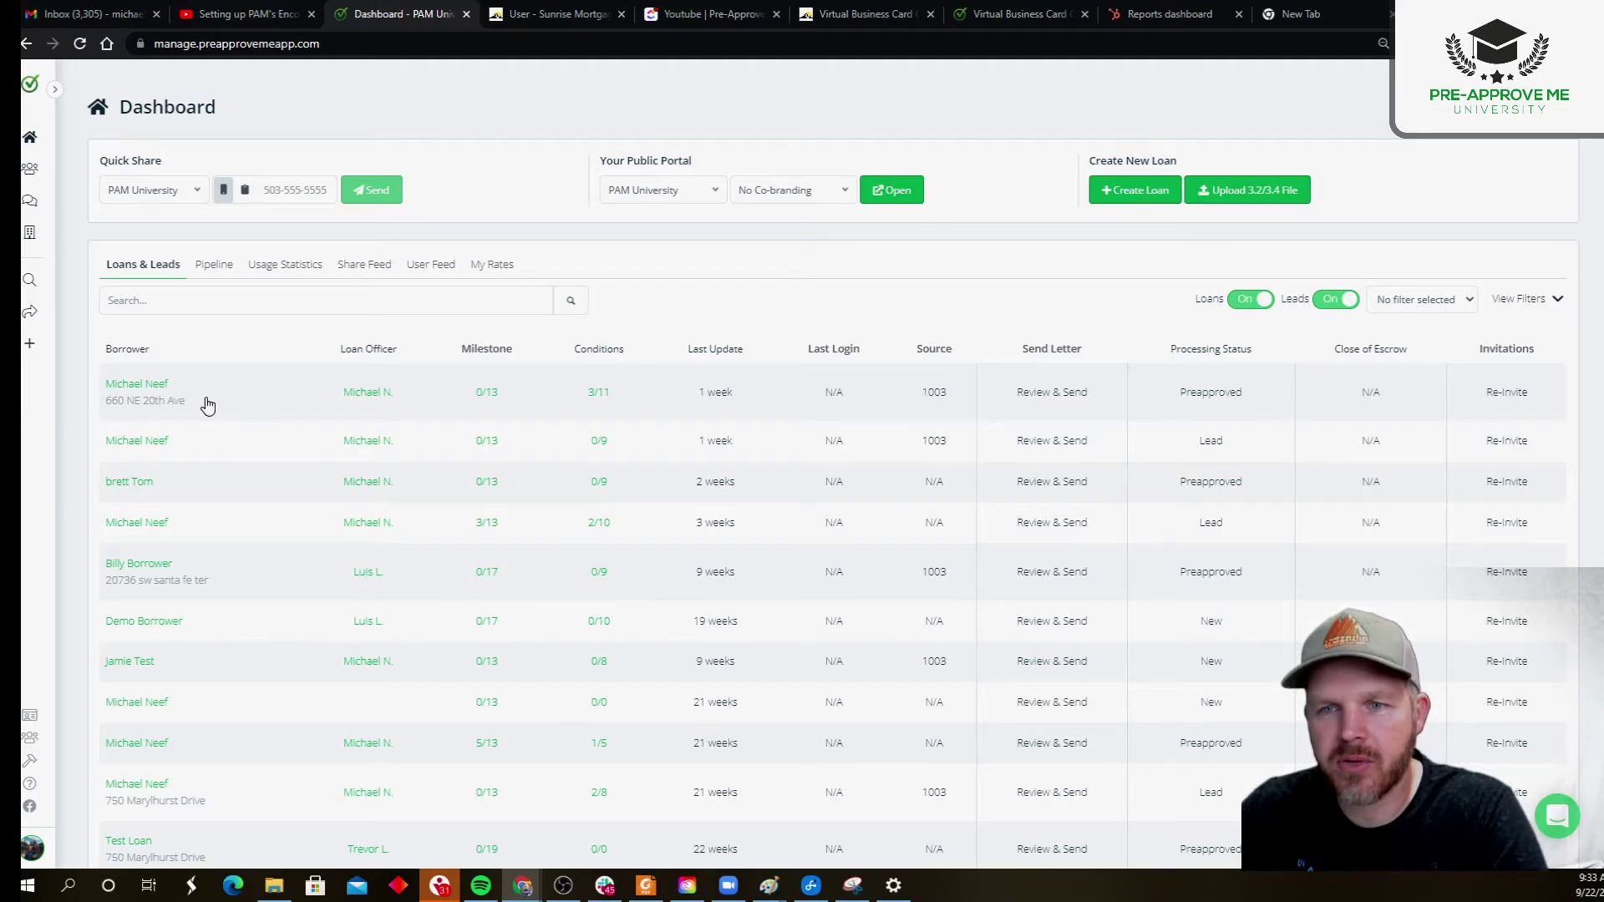
pyautogui.click(179, 405)
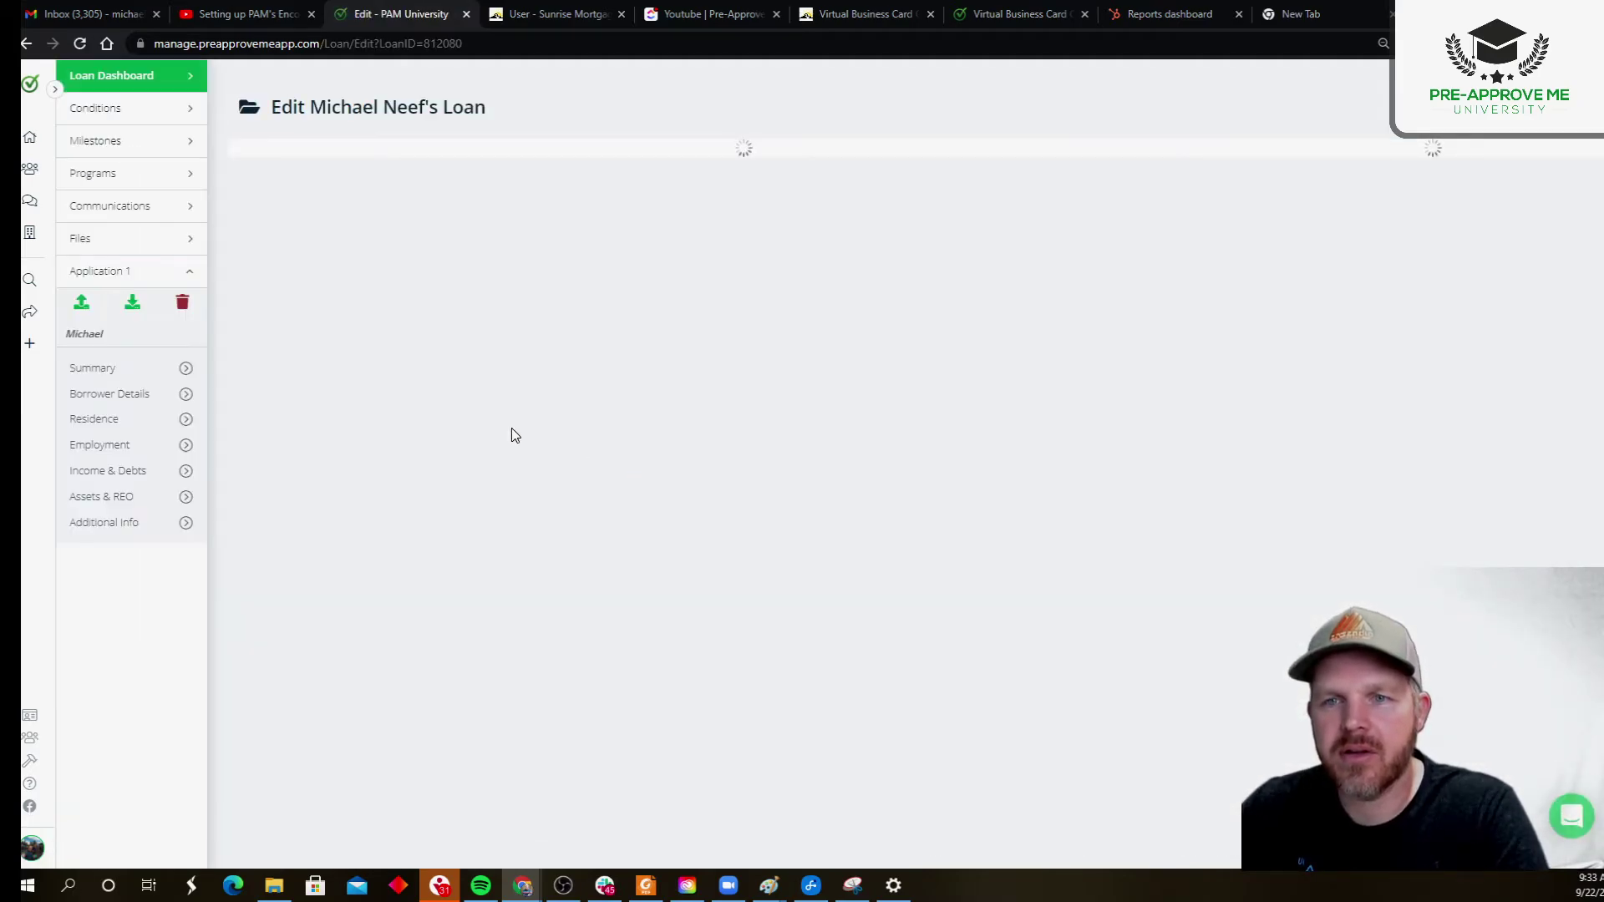
pyautogui.click(118, 368)
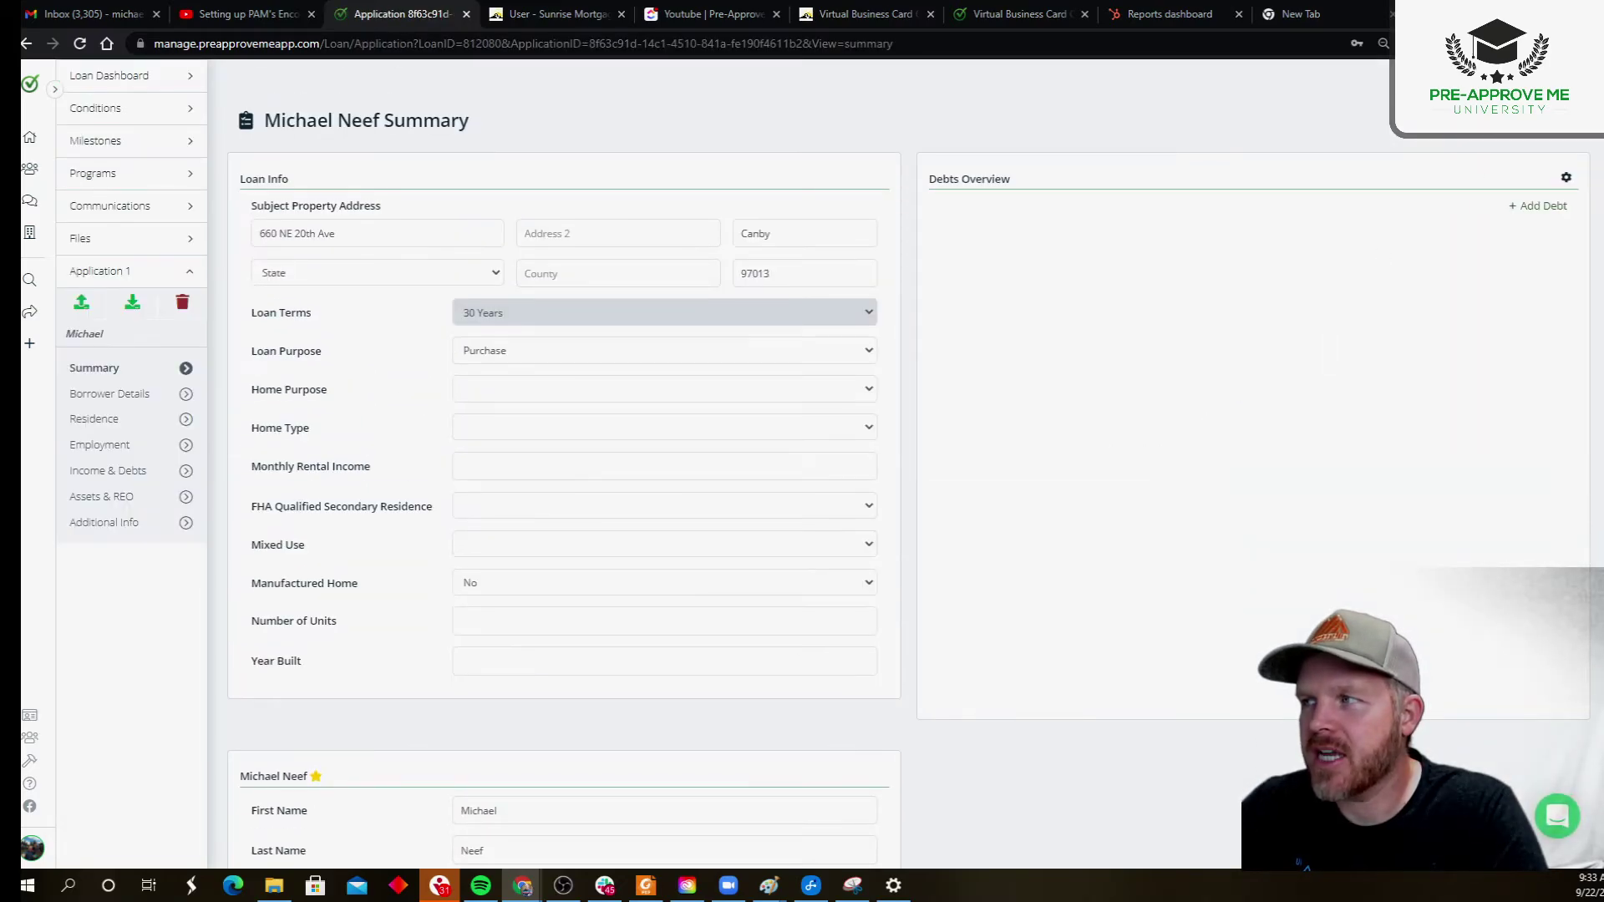